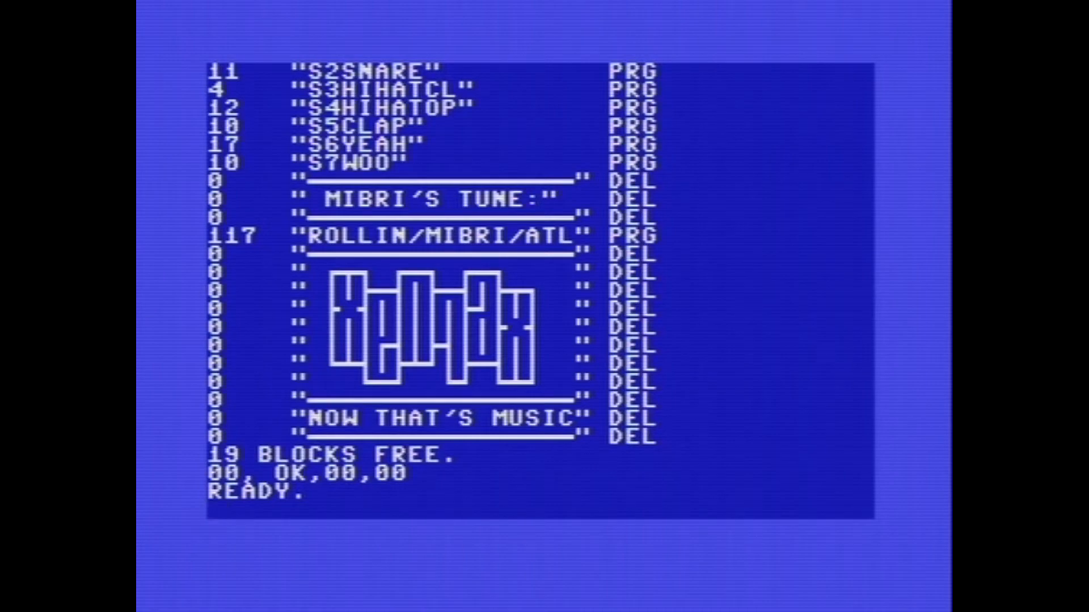
# Step: List the directory of the disk
pyautogui.write('$:*')
pyautogui.press('Return')
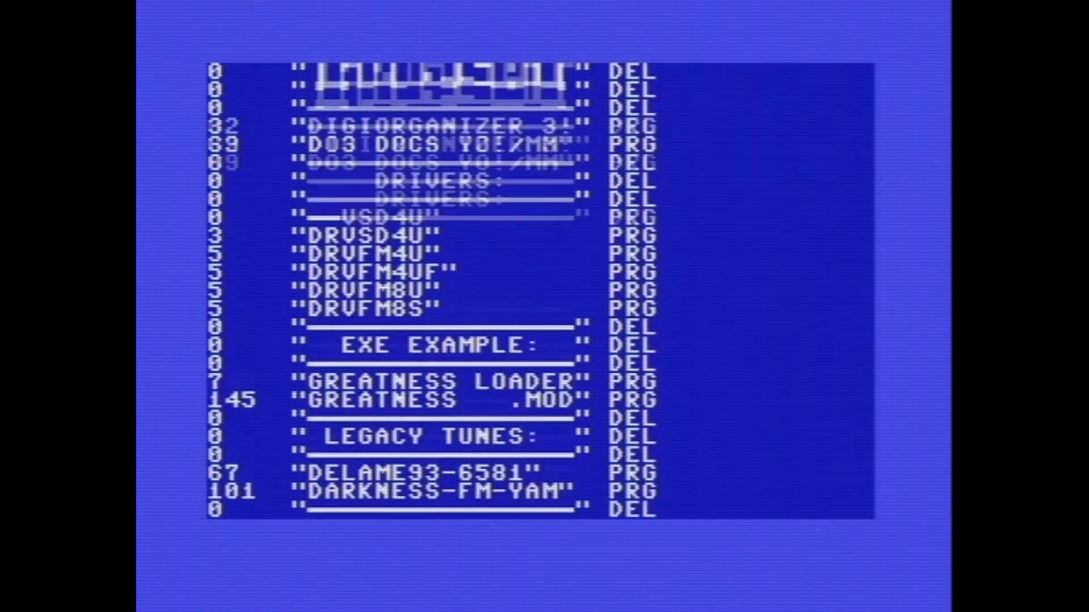
pyautogui.press('Up')
pyautogui.press('Up')
pyautogui.press('Up')
pyautogui.press('Up')
pyautogui.press('Up')
pyautogui.press('Up')
pyautogui.press('Up')
pyautogui.press('Up')
pyautogui.press('Up')
pyautogui.press('Up')
pyautogui.press('Up')
pyautogui.press('Right')
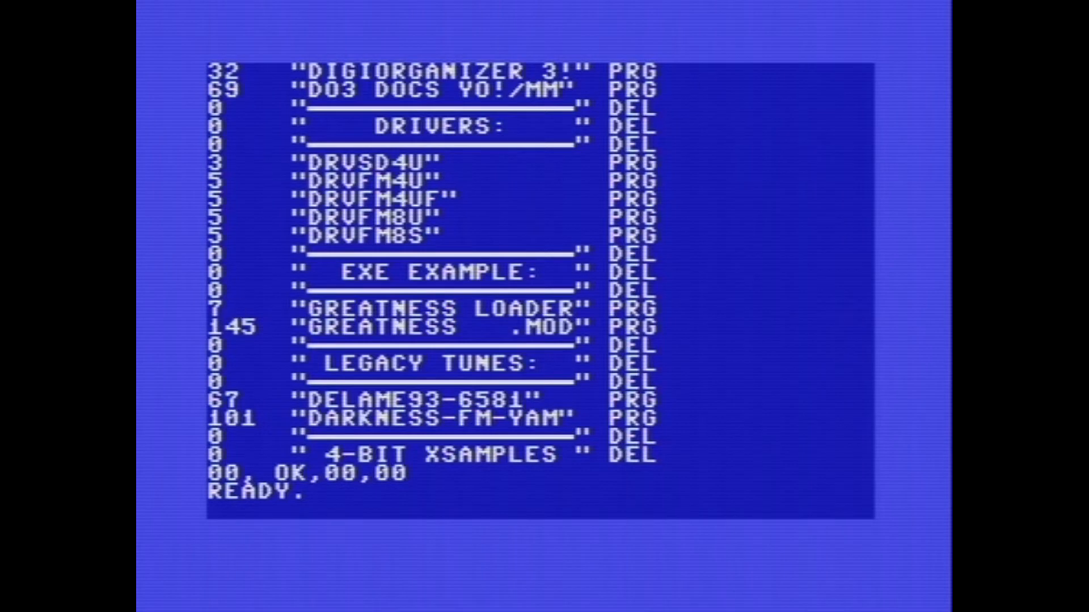
# Step: Load the DO3 DOCS YO!/MM program from the directory listing with the % command
pyautogui.press('Down')
pyautogui.press('Down')
pyautogui.press('Down')
pyautogui.press('Down')
pyautogui.press('Up')
pyautogui.press('Up')
pyautogui.press('Up')
pyautogui.press('Up')
pyautogui.press('Up')
pyautogui.press('Up')
pyautogui.press('Up')
pyautogui.press('Up')
pyautogui.press('Up')
pyautogui.press('Up')
pyautogui.press('Up')
pyautogui.press('Up')
pyautogui.press('Up')
pyautogui.press('Up')
pyautogui.press('Up')
pyautogui.press('Up')
pyautogui.press('Up')
pyautogui.press('Up')
pyautogui.press('Up')
pyautogui.press('Up')
pyautogui.press('Up')
pyautogui.press('Up')
pyautogui.press('Up')
pyautogui.press('Up')
pyautogui.press('Left')
pyautogui.write('%')
pyautogui.press('Return')
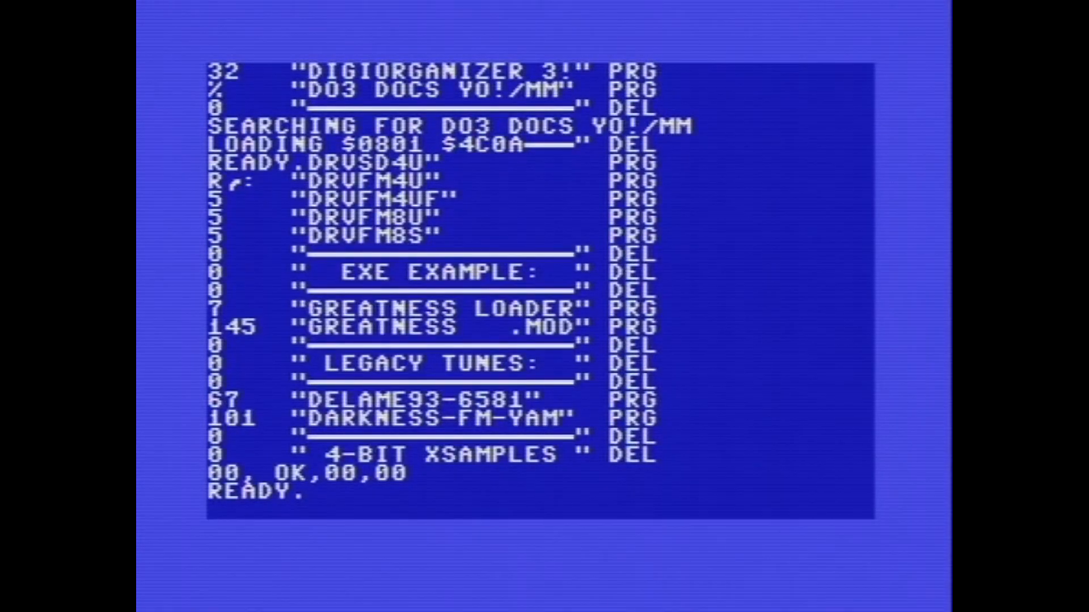
# Step: Run the loaded docs program and page through its introduction and manual
pyautogui.press('Return')
pyautogui.press('space')
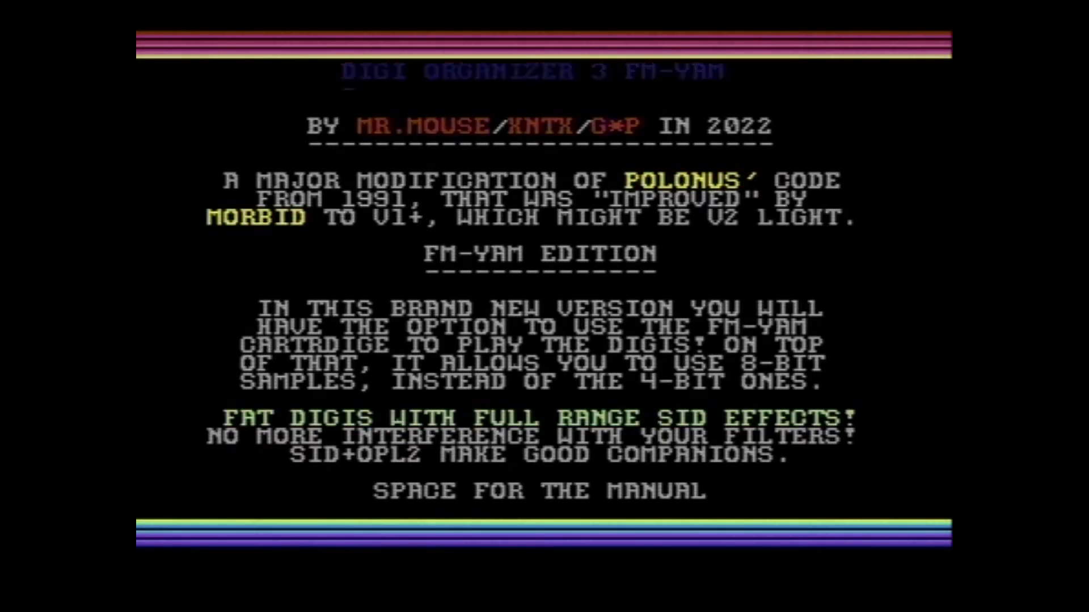
pyautogui.press('space')
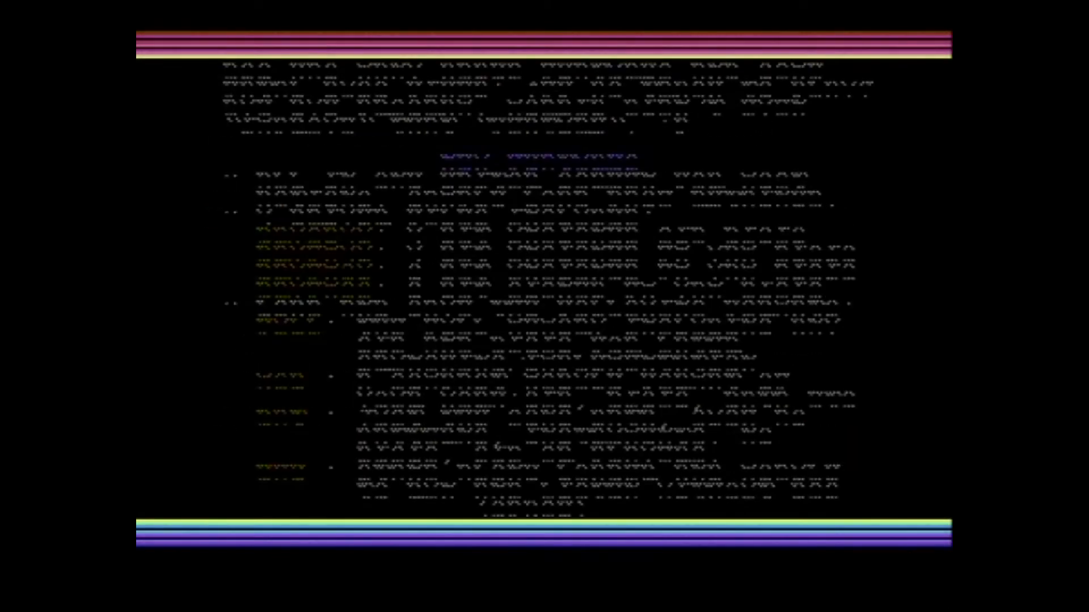
pyautogui.press('space')
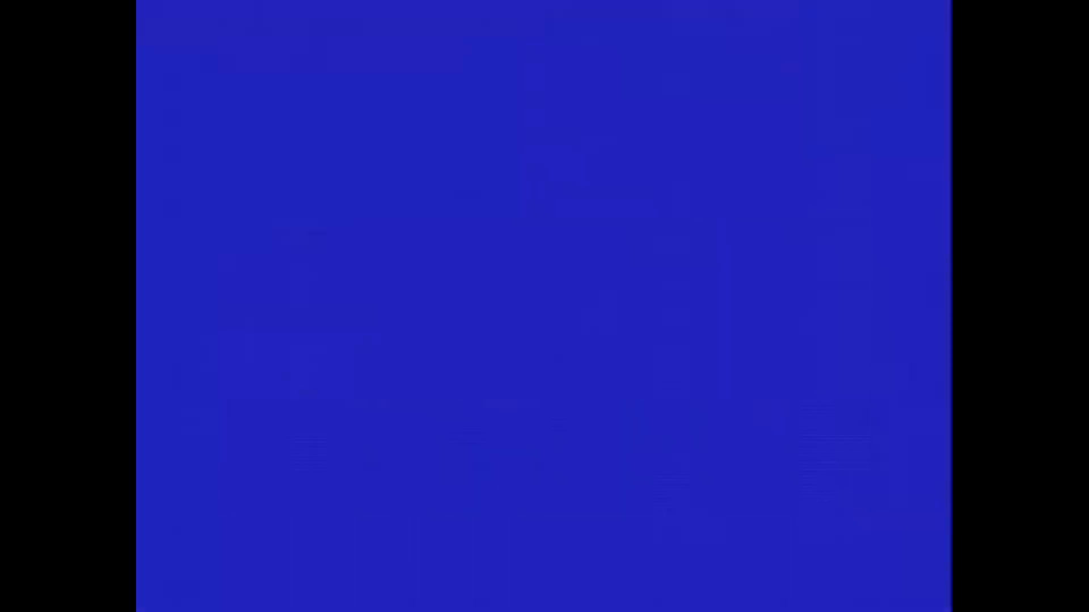
# Step: Start Retro Replay BASIC and load the first program on the disk with %0:*
pyautogui.press('F7')
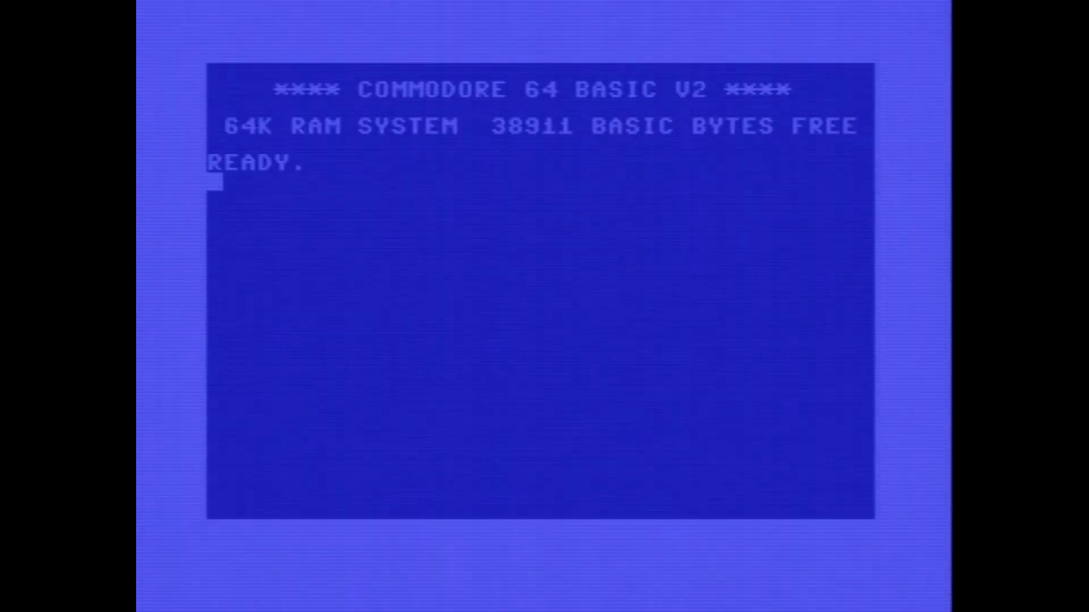
pyautogui.press('F7')
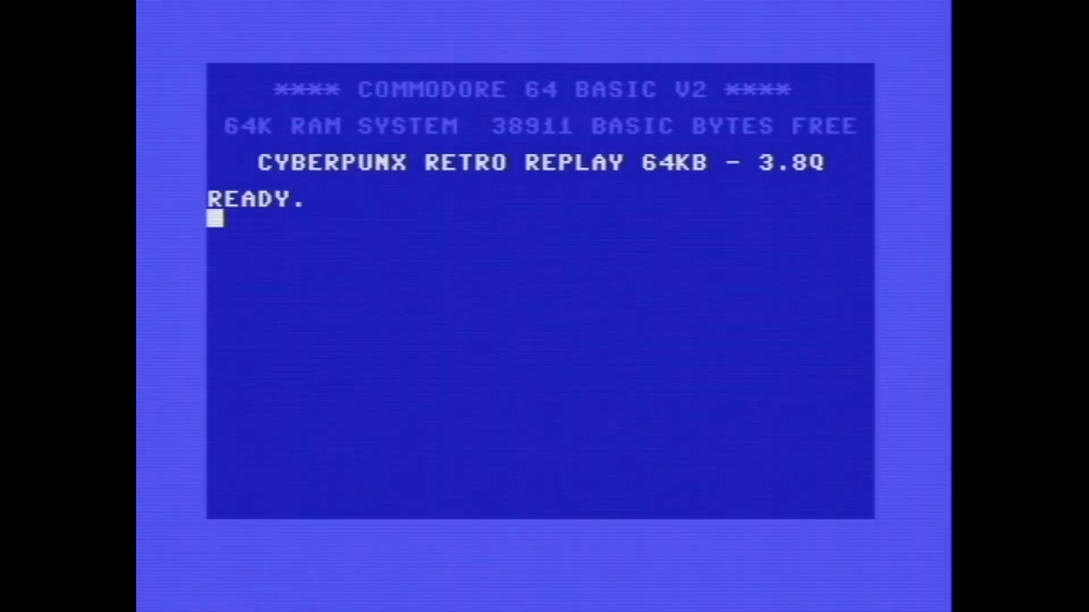
pyautogui.write('%0:*')
pyautogui.press('Return')
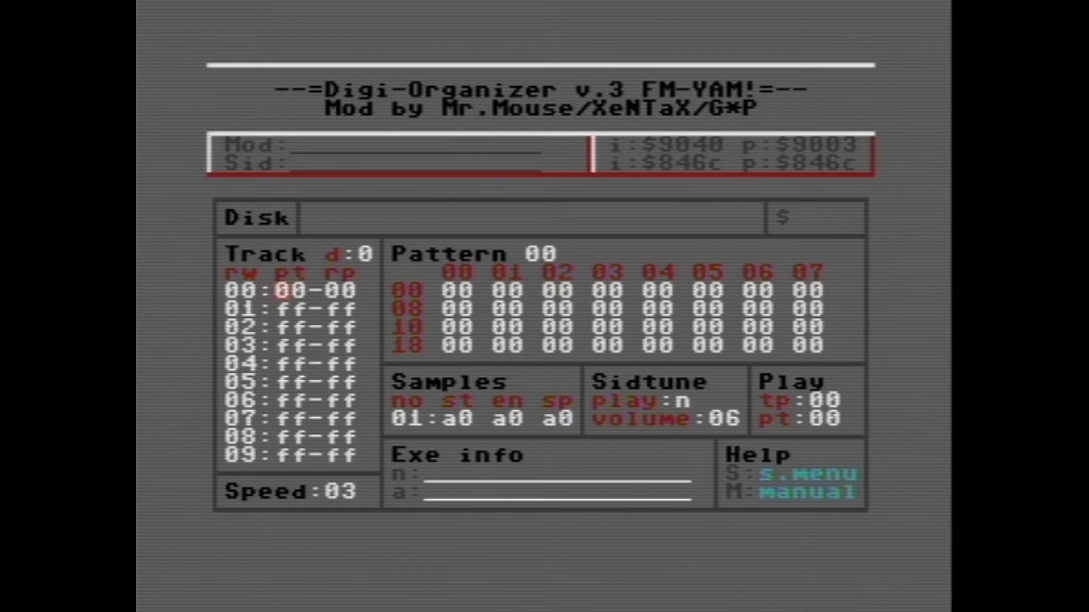
# Step: In the sample menu, view the disk directory and set the memory pages to $30-$69
pyautogui.press('s')
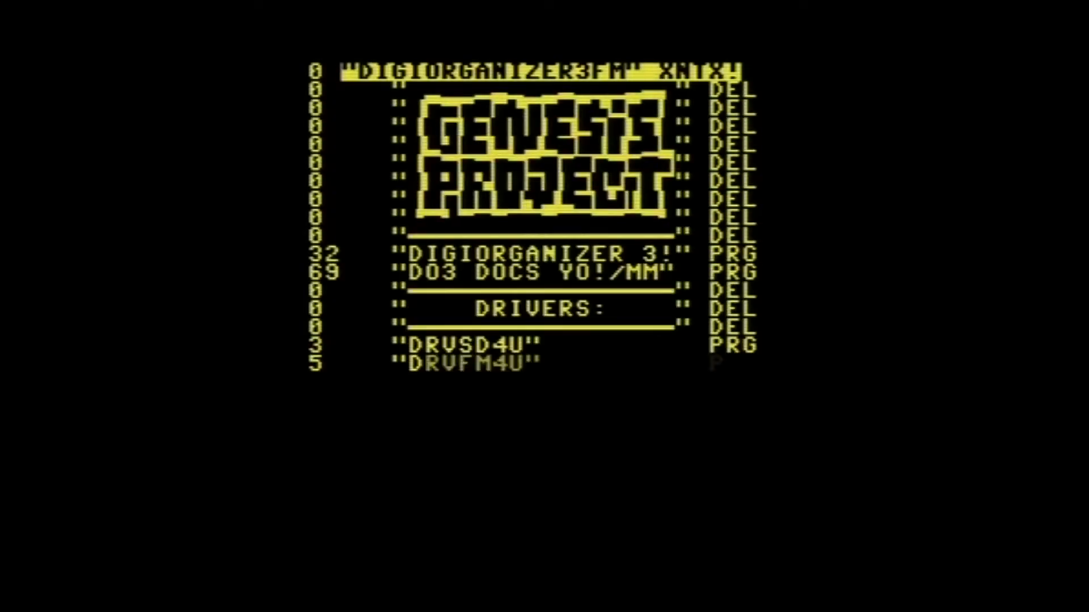
pyautogui.press('space')
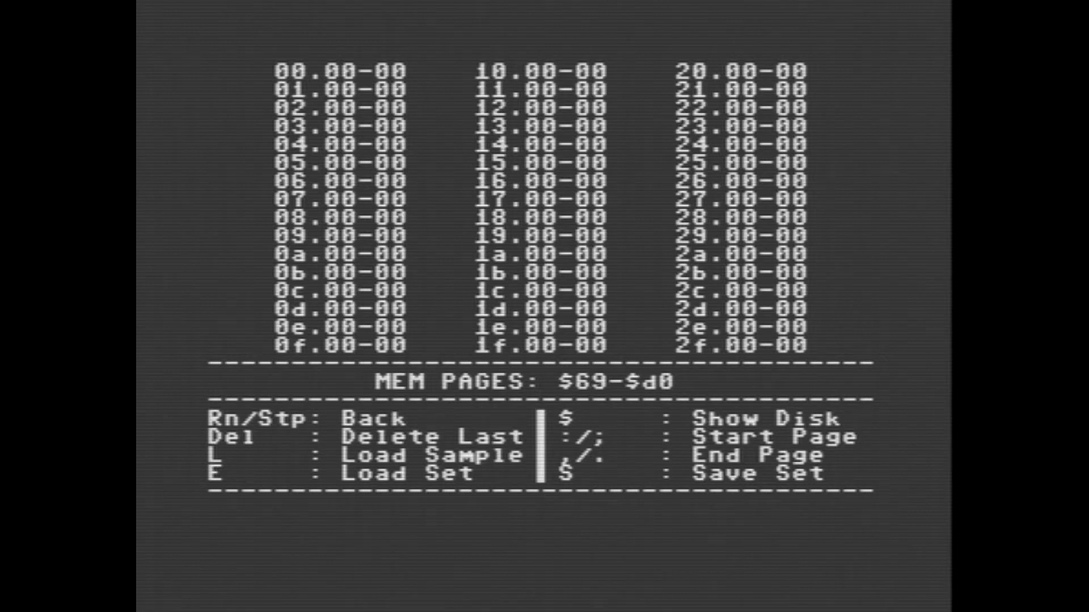
pyautogui.press(':')
pyautogui.press(':')
pyautogui.press(':')
pyautogui.press(':')
pyautogui.press(':')
pyautogui.press(':')
pyautogui.press(':')
pyautogui.press(':')
pyautogui.press(':')
pyautogui.press(':')
pyautogui.press(':')
pyautogui.press(':')
pyautogui.press(':')
pyautogui.press(':')
pyautogui.press(':')
pyautogui.press(':')
pyautogui.press(':')
pyautogui.press(':')
pyautogui.press(':')
pyautogui.press(':')
pyautogui.press(':')
pyautogui.press(':')
pyautogui.press(':')
pyautogui.press(':')
pyautogui.press(':')
pyautogui.press(':')
pyautogui.press(':')
pyautogui.press(':')
pyautogui.press(':')
pyautogui.press(':')
pyautogui.press(':')
pyautogui.press(':')
pyautogui.press(':')
pyautogui.press(':')
pyautogui.press(':')
pyautogui.press(':')
pyautogui.press(':')
pyautogui.press(':')
pyautogui.press(':')
pyautogui.press(':')
pyautogui.press(':')
pyautogui.press(':')
pyautogui.press(':')
pyautogui.press(':')
pyautogui.press(':')
pyautogui.press(':')
pyautogui.press(':')
pyautogui.press(':')
pyautogui.press(':')
pyautogui.press(':')
pyautogui.press(':')
pyautogui.press(':')
pyautogui.press(':')
pyautogui.press(':')
pyautogui.press(':')
pyautogui.press(':')
pyautogui.press(':')
pyautogui.press(':')
pyautogui.press(',')
pyautogui.press(',')
pyautogui.press(',')
pyautogui.press(',')
pyautogui.press(',')
pyautogui.press(',')
pyautogui.press(',')
pyautogui.press(',')
pyautogui.press(',')
pyautogui.press(',')
pyautogui.press(',')
pyautogui.press(',')
pyautogui.press(',')
pyautogui.press(',')
pyautogui.press(',')
pyautogui.press(',')
pyautogui.press(',')
pyautogui.press(',')
pyautogui.press(',')
pyautogui.press(',')
pyautogui.press(',')
pyautogui.press(',')
pyautogui.press(',')
pyautogui.press(',')
pyautogui.press(',')
pyautogui.press(',')
pyautogui.press(',')
pyautogui.press(',')
pyautogui.press(',')
pyautogui.press(',')
pyautogui.press(',')
pyautogui.press(',')
pyautogui.press(',')
pyautogui.press(',')
pyautogui.press(',')
pyautogui.press(',')
pyautogui.press(',')
pyautogui.press(',')
pyautogui.press(',')
pyautogui.press(',')
pyautogui.press(',')
pyautogui.press(',')
pyautogui.press(',')
pyautogui.press(',')
pyautogui.press(',')
pyautogui.press(',')
pyautogui.press(',')
pyautogui.press(',')
pyautogui.press(',')
pyautogui.press(',')
pyautogui.press(',')
pyautogui.press('.')
pyautogui.press(',')
pyautogui.press('.')
pyautogui.press(',')
# Step: Load the sample s1bassdrum into memory
pyautogui.write('lsiba')
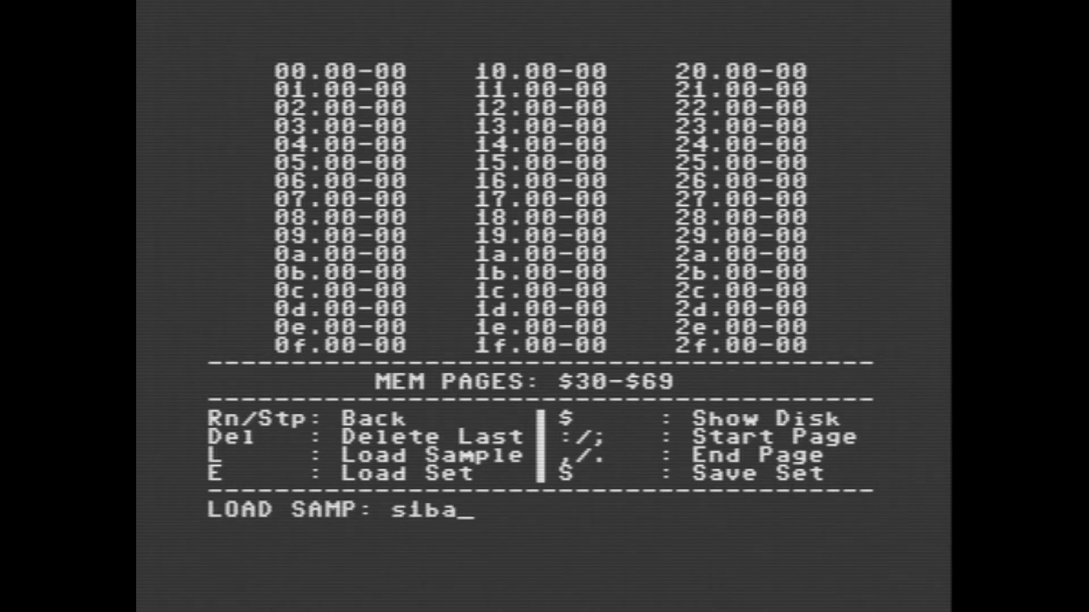
pyautogui.write('ssdrum')
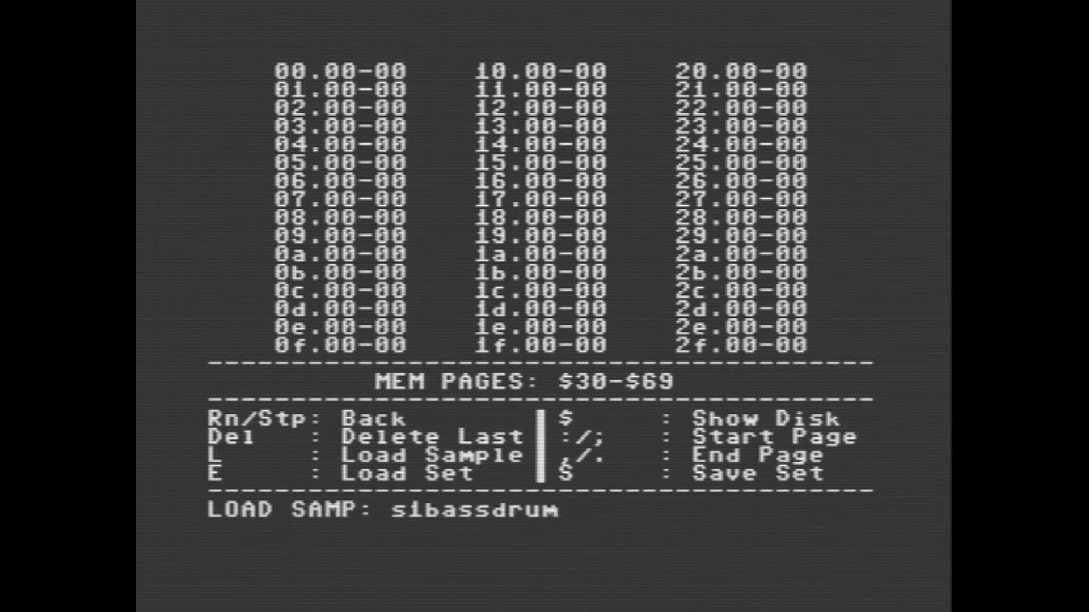
pyautogui.press('Return')
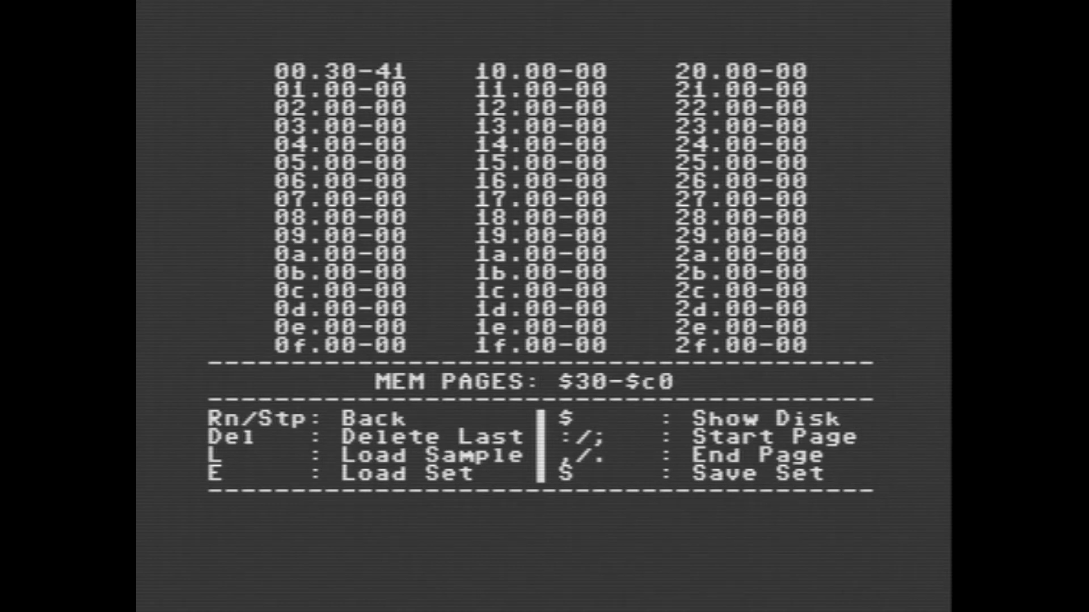
# Step: Set the start page of the sample memory range to $a0
pyautogui.press(':')
pyautogui.press(':')
pyautogui.press(':')
pyautogui.press(':')
pyautogui.press(':')
pyautogui.press(';')
pyautogui.press(';')
pyautogui.press(';')
pyautogui.press(';')
pyautogui.press(';')
pyautogui.press(';')
pyautogui.press(';')
pyautogui.press(';')
pyautogui.press(';')
pyautogui.press(';')
pyautogui.press(';')
pyautogui.press(';')
pyautogui.press(';')
pyautogui.press(';')
pyautogui.press(';')
pyautogui.press(';')
pyautogui.press(';')
pyautogui.press(';')
pyautogui.press(';')
pyautogui.press(';')
pyautogui.press(';')
pyautogui.press(';')
pyautogui.press(';')
pyautogui.press(';')
pyautogui.press(';')
pyautogui.press(';')
pyautogui.press(';')
pyautogui.press(';')
pyautogui.press(';')
pyautogui.press(';')
pyautogui.press(';')
pyautogui.press(';')
pyautogui.press(';')
pyautogui.press(';')
pyautogui.press(';')
pyautogui.press(';')
pyautogui.press(';')
pyautogui.press(';')
pyautogui.press(';')
pyautogui.press(';')
pyautogui.press(';')
pyautogui.press(';')
pyautogui.press(';')
pyautogui.press(';')
pyautogui.press(';')
pyautogui.press(';')
pyautogui.press(';')
pyautogui.press(';')
pyautogui.press(';')
pyautogui.press(';')
pyautogui.press(';')
pyautogui.press(';')
pyautogui.press(';')
pyautogui.press(';')
pyautogui.press(';')
pyautogui.press(';')
pyautogui.press(';')
pyautogui.press(';')
pyautogui.press(';')
pyautogui.press(';')
pyautogui.press(';')
pyautogui.press(';')
# Step: Load the samples s2snare and s3hihatcl into memory
pyautogui.write('ls2snare')
pyautogui.write('ls3h')
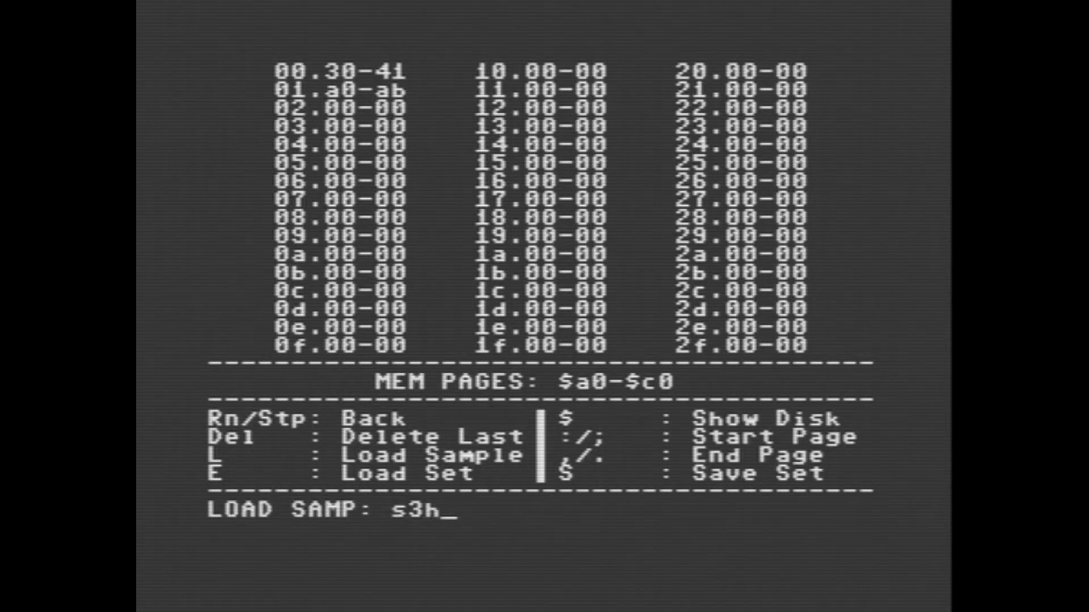
pyautogui.write('ihatcl')
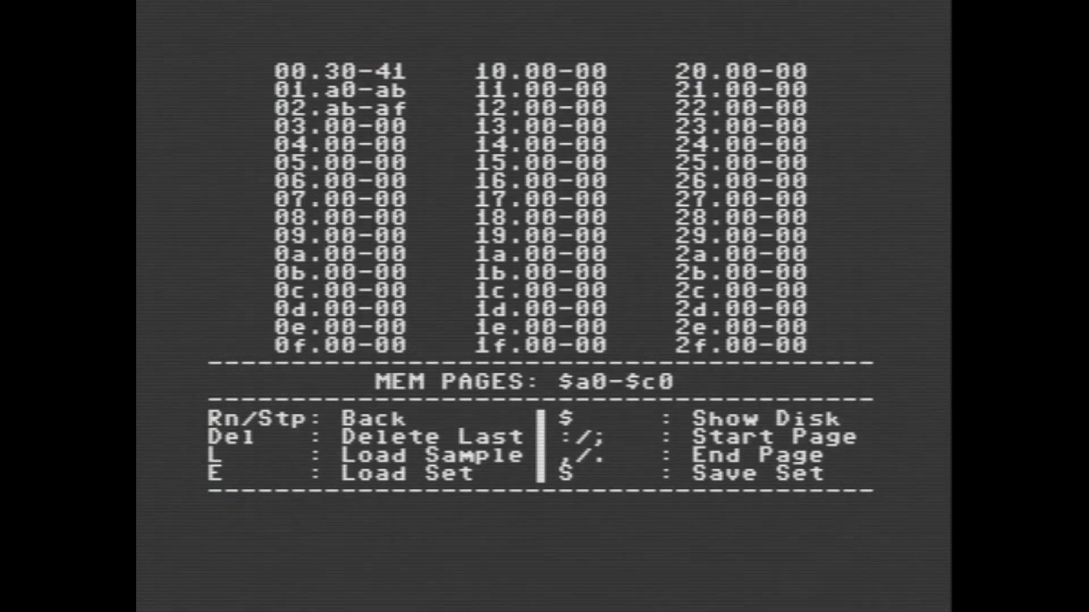
# Step: Return to the editor screen and consult the quick reference manual
pyautogui.press('Escape')
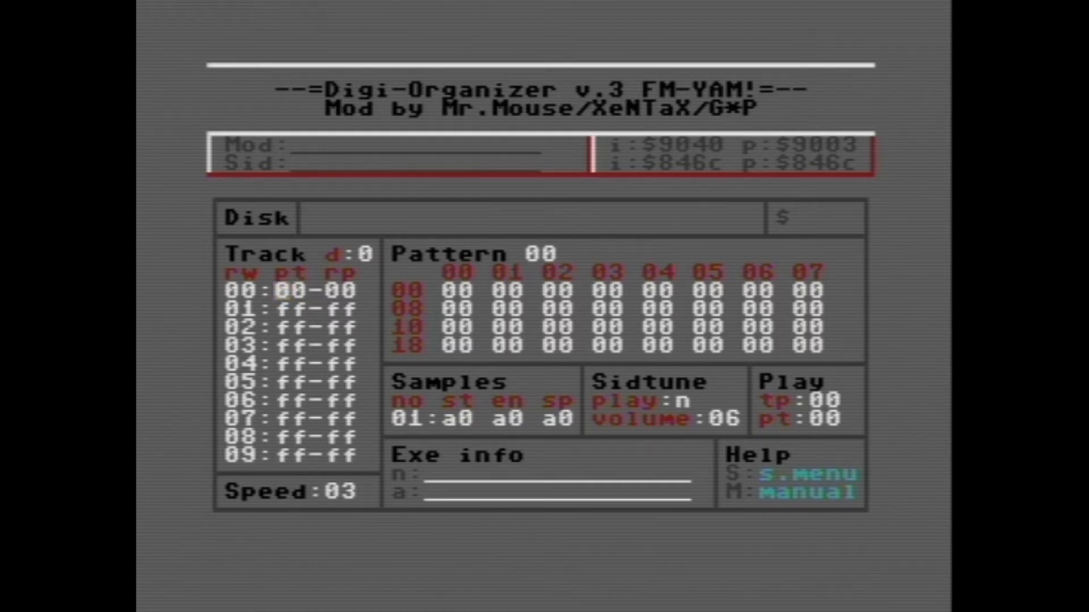
pyautogui.press('m')
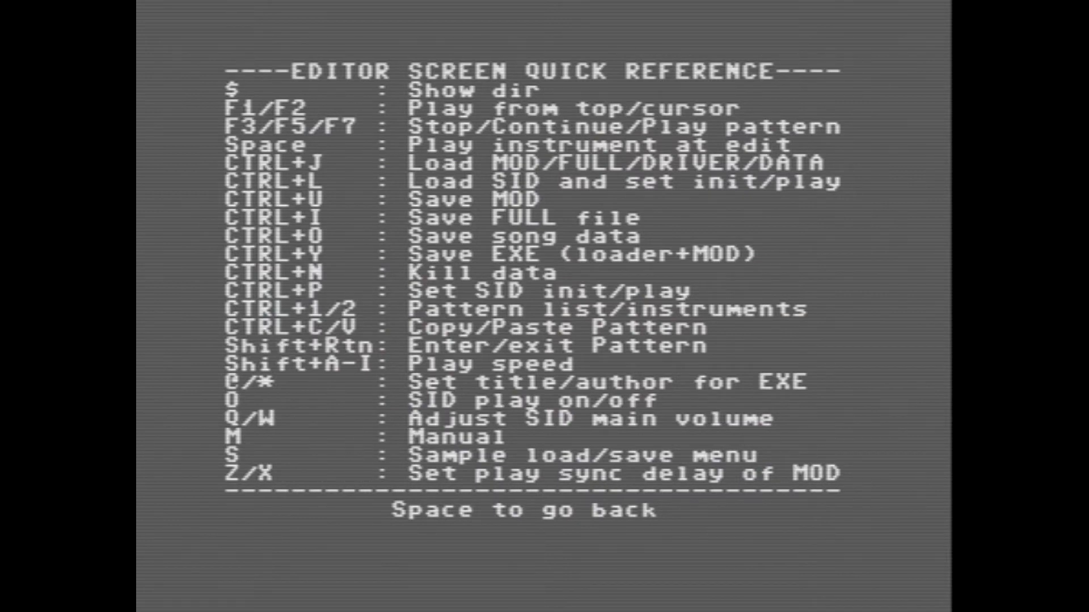
pyautogui.press('space')
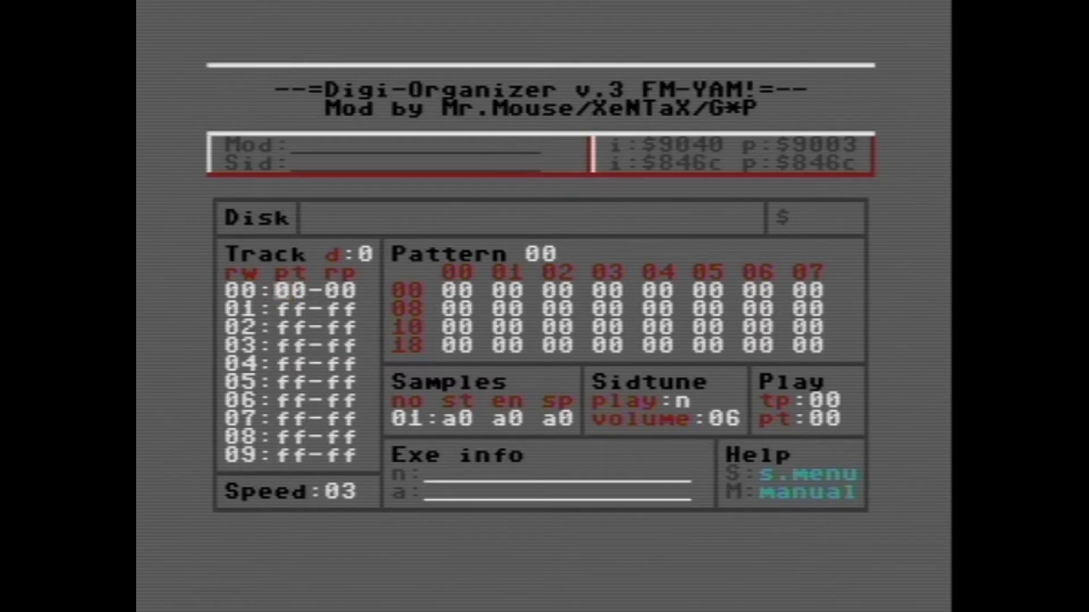
# Step: Look up the page range of the first loaded sample and set sample 01 to start 30, end 41 and speed 7b
pyautogui.press('s')
pyautogui.press('Right')
pyautogui.press('Right')
pyautogui.press('Right')
pyautogui.press('Right')
pyautogui.press('Down')
pyautogui.press('Up')
pyautogui.press('Left')
pyautogui.press('Left')
pyautogui.press('Left')
pyautogui.press('s')
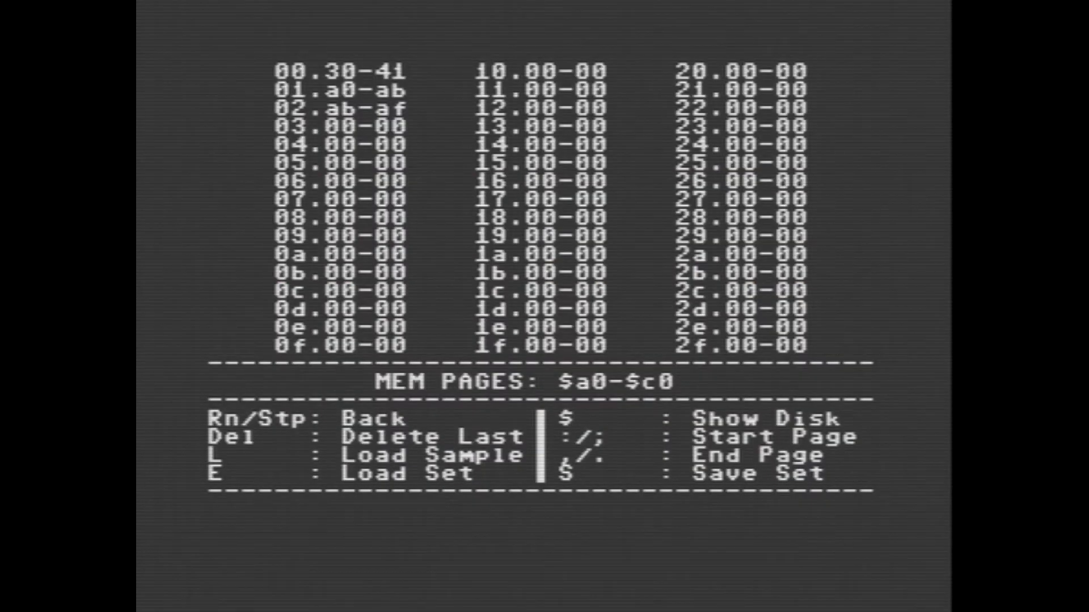
pyautogui.press('Escape')
pyautogui.write('30 41 ')
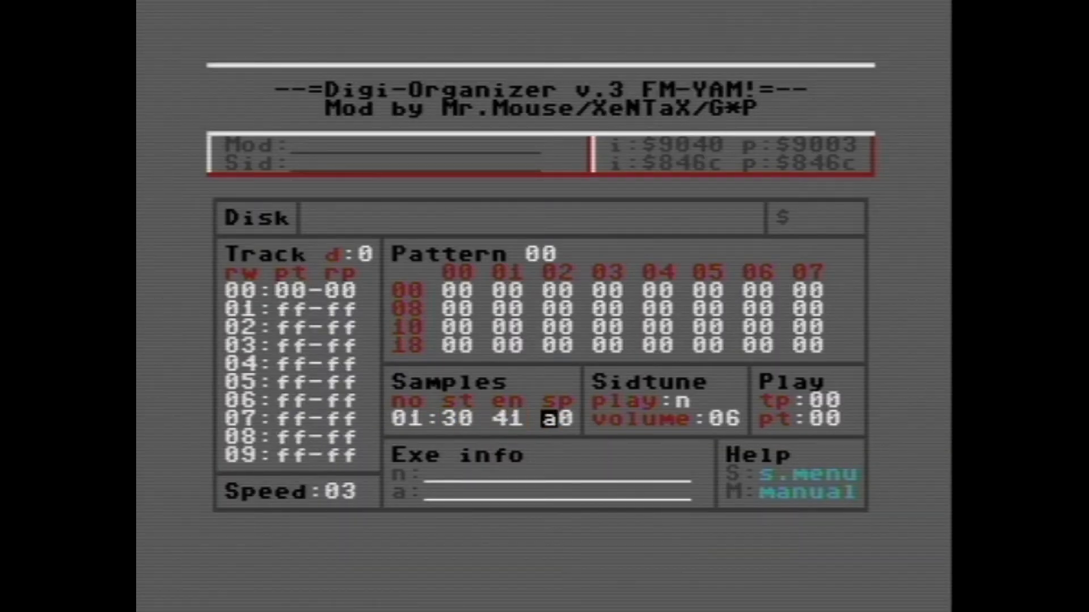
pyautogui.write('7b')
# Step: Load the driver file drvfm8u into the editor
pyautogui.press('l')
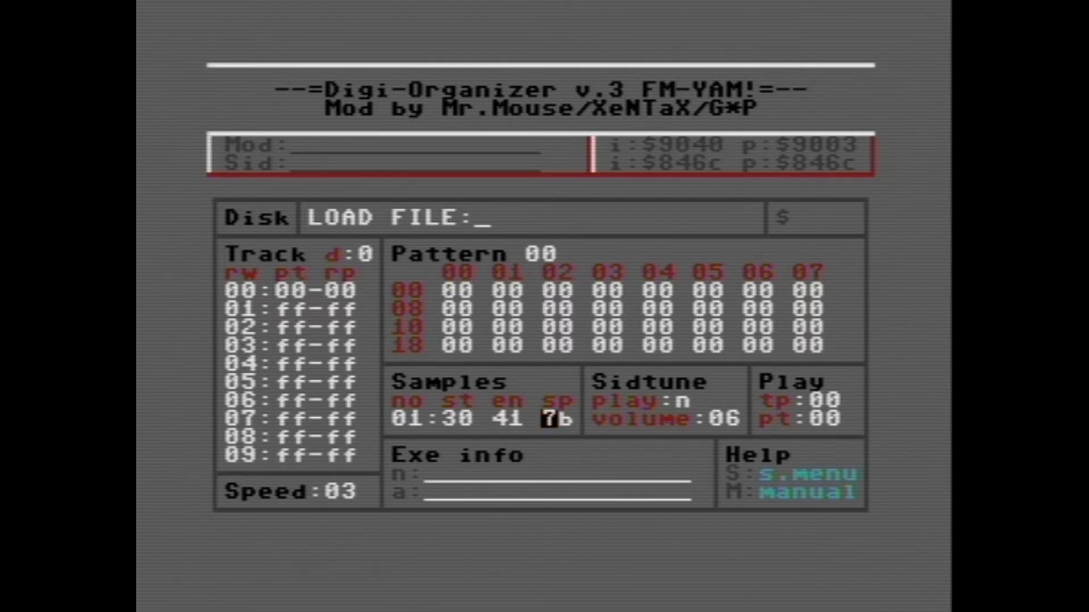
pyautogui.write('drvfm')
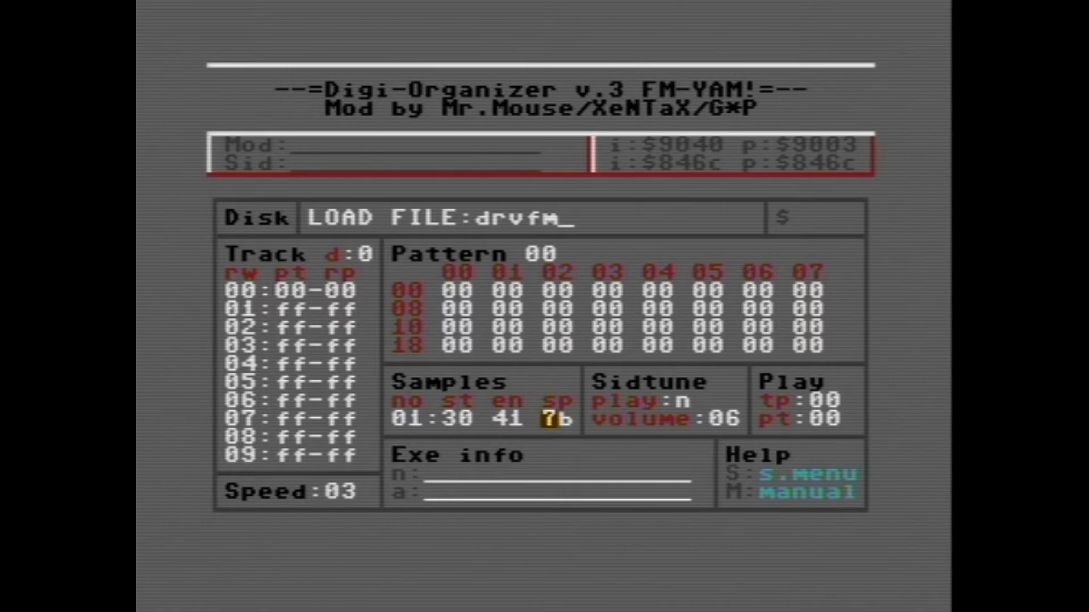
pyautogui.write('8u')
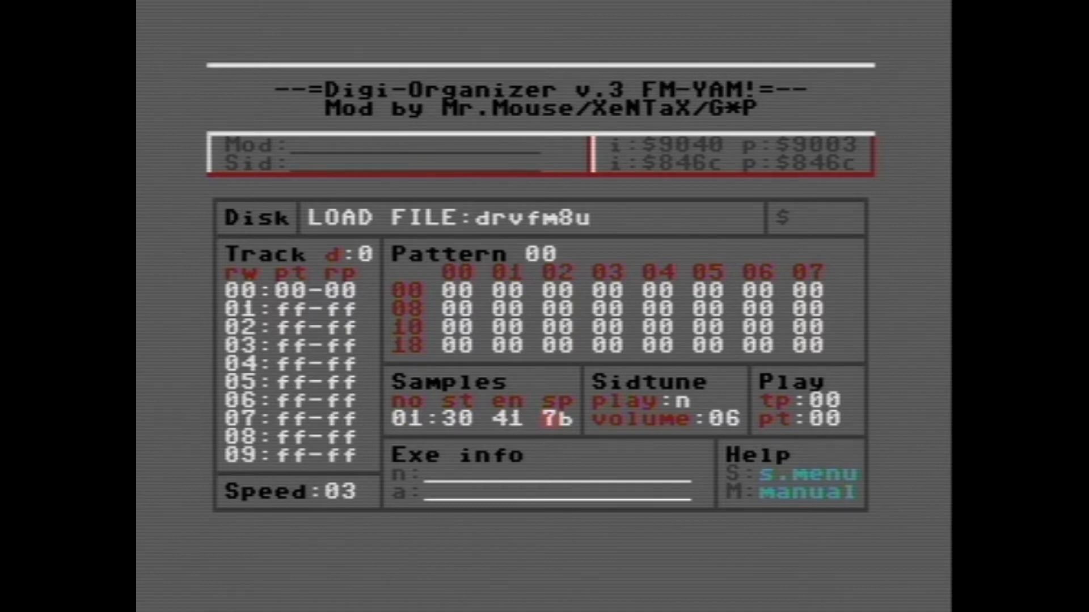
pyautogui.press('Return')
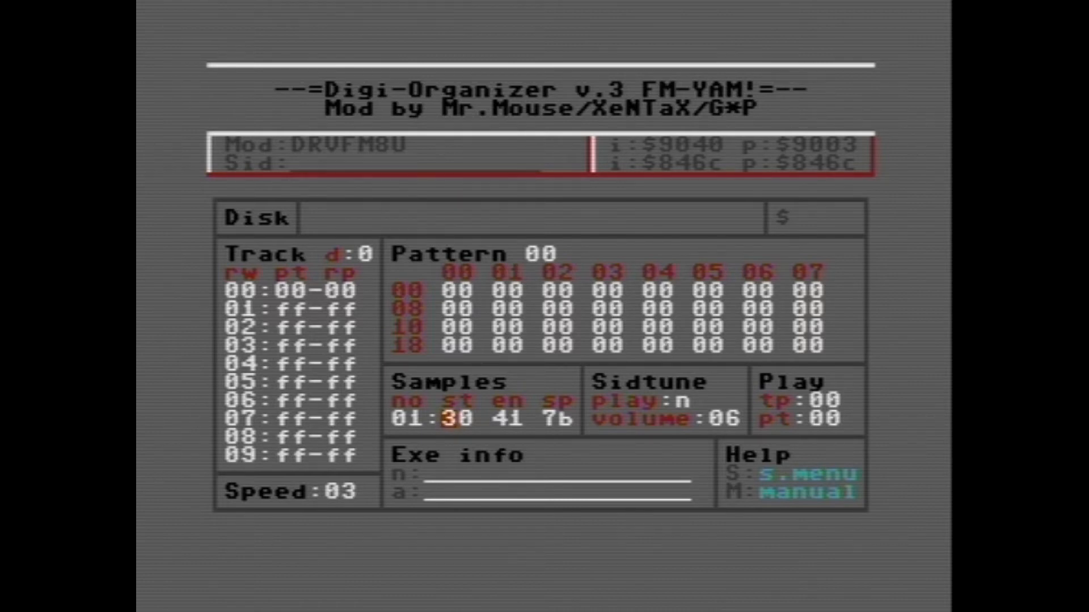
# Step: Change the end page of sample 01 to 3f
pyautogui.press('Right')
pyautogui.press('Right')
pyautogui.press('Right')
pyautogui.write('0')
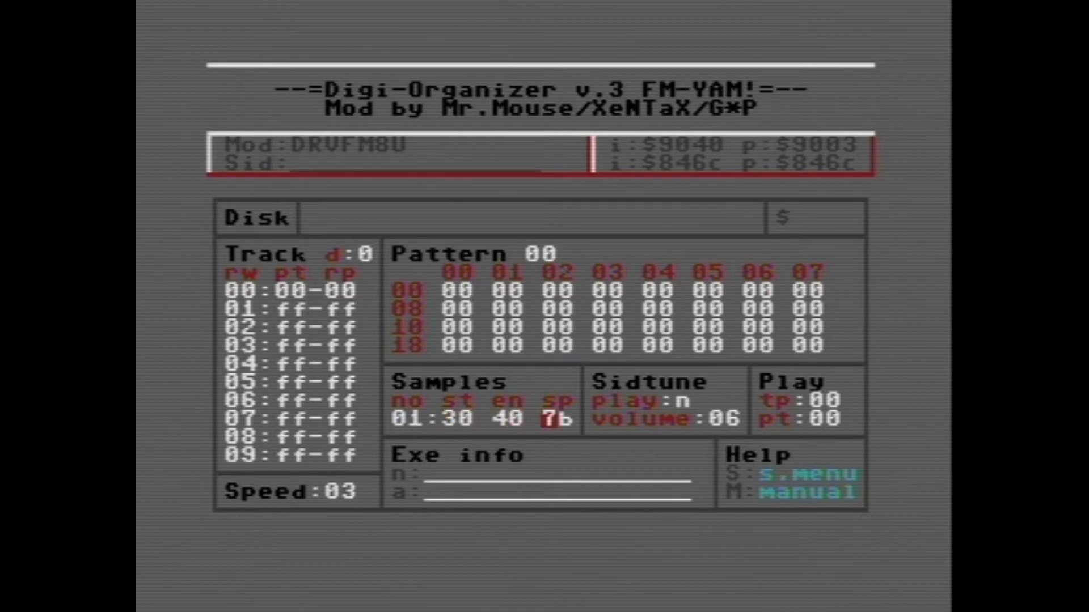
pyautogui.press('Left')
pyautogui.press('Left')
pyautogui.write('3f')
pyautogui.press('Left')
pyautogui.press('Left')
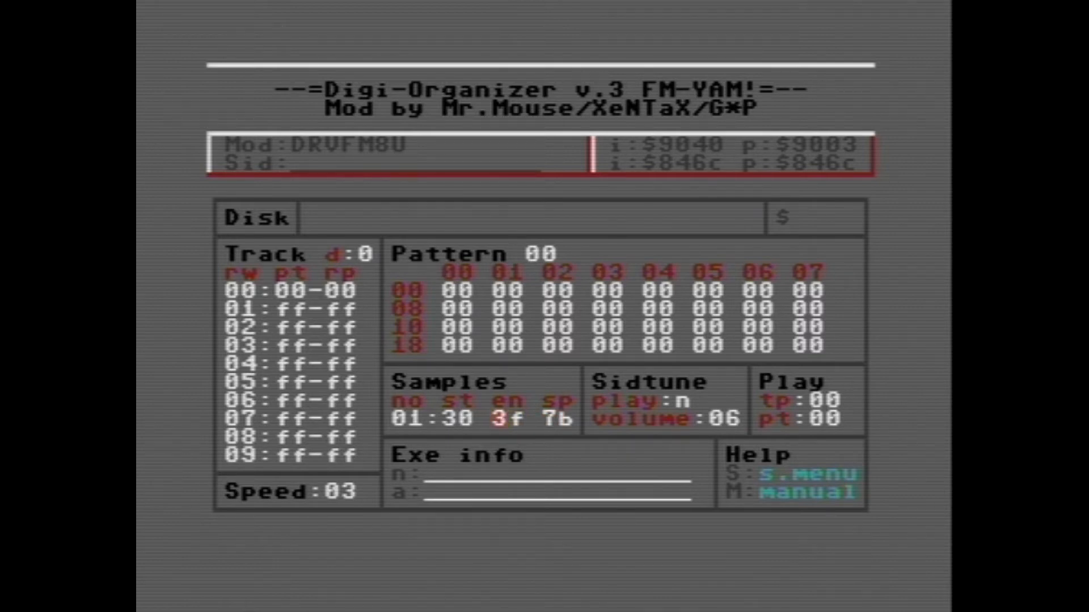
# Step: Enter sample 01 in column 00 of rows 00 and 10 of pattern 00, and set the play speed to 02
pyautogui.press('Home')
pyautogui.press('Down')
pyautogui.press('Down')
pyautogui.press('Up')
pyautogui.press('Up')
pyautogui.press('Right')
pyautogui.press('Right')
pyautogui.press('Right')
pyautogui.press('Left')
pyautogui.press('Left')
pyautogui.press('Down')
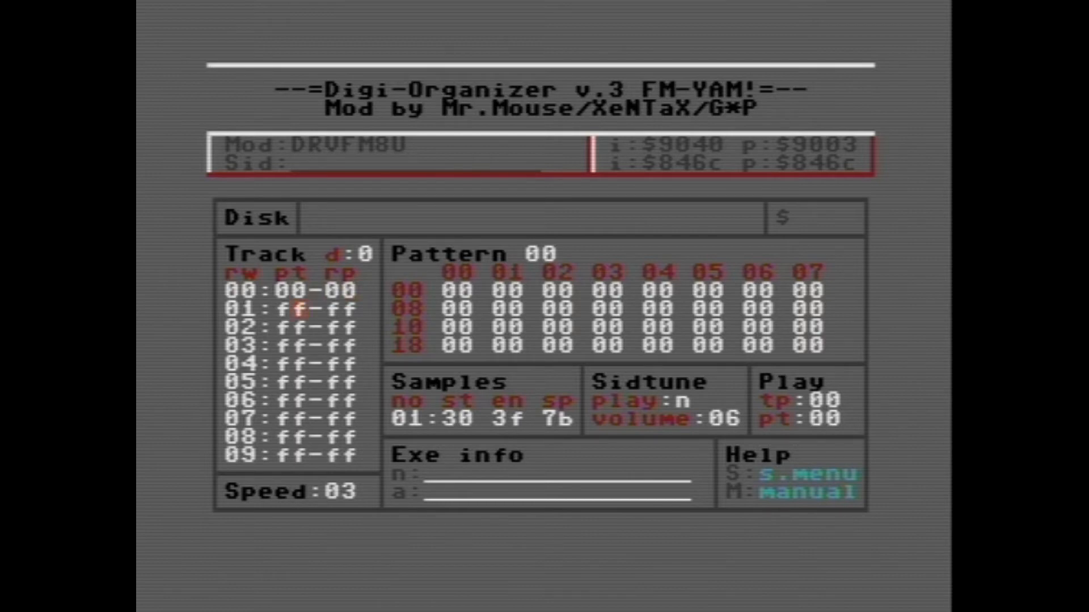
pyautogui.press('Up')
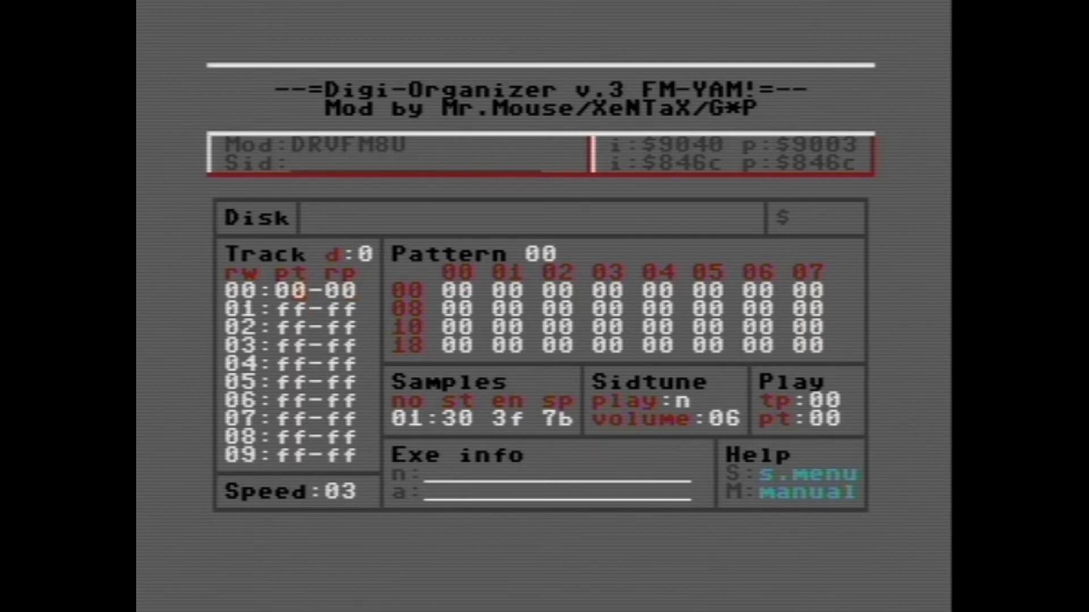
pyautogui.press('Return')
pyautogui.press('Right')
pyautogui.press('Right')
pyautogui.press('Right')
pyautogui.press('Right')
pyautogui.press('Left')
pyautogui.press('Left')
pyautogui.press('Left')
pyautogui.write('1')
pyautogui.press('Down')
pyautogui.press('Left')
pyautogui.press('Down')
pyautogui.write('1')
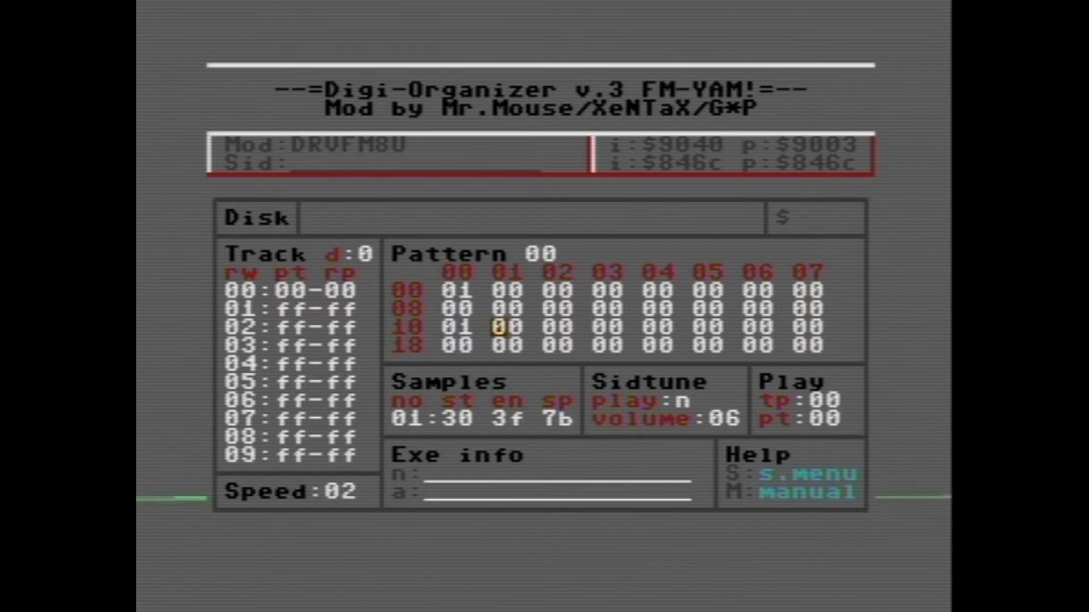
# Step: Look up the page range of the second loaded sample and set sample 02 to start a0, end ab and speed 7b
pyautogui.press('s')
pyautogui.press('+')
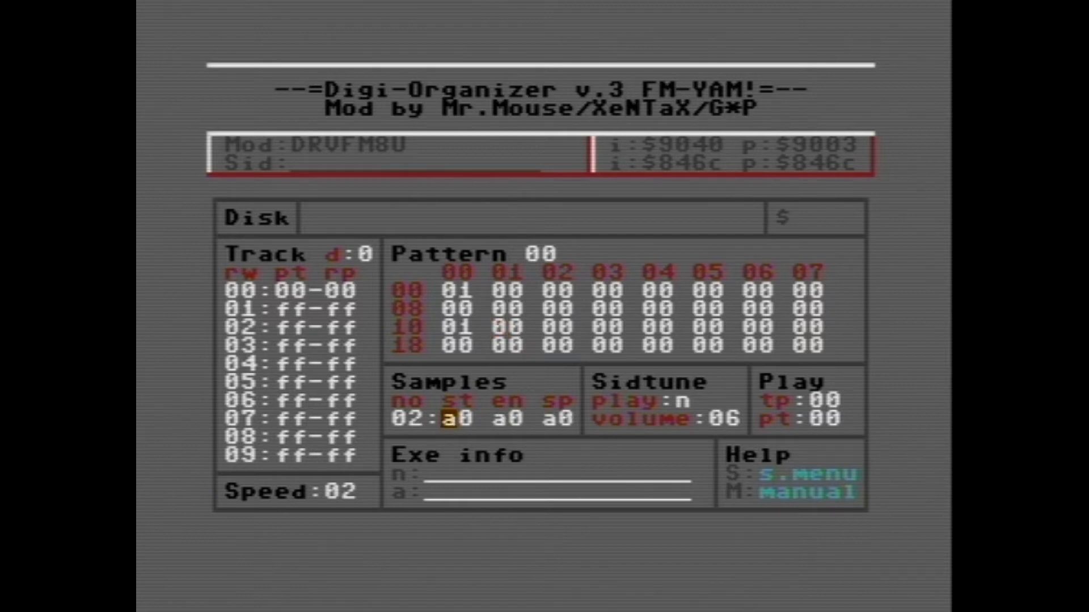
pyautogui.press('Right')
pyautogui.hotkey('shift', 's')
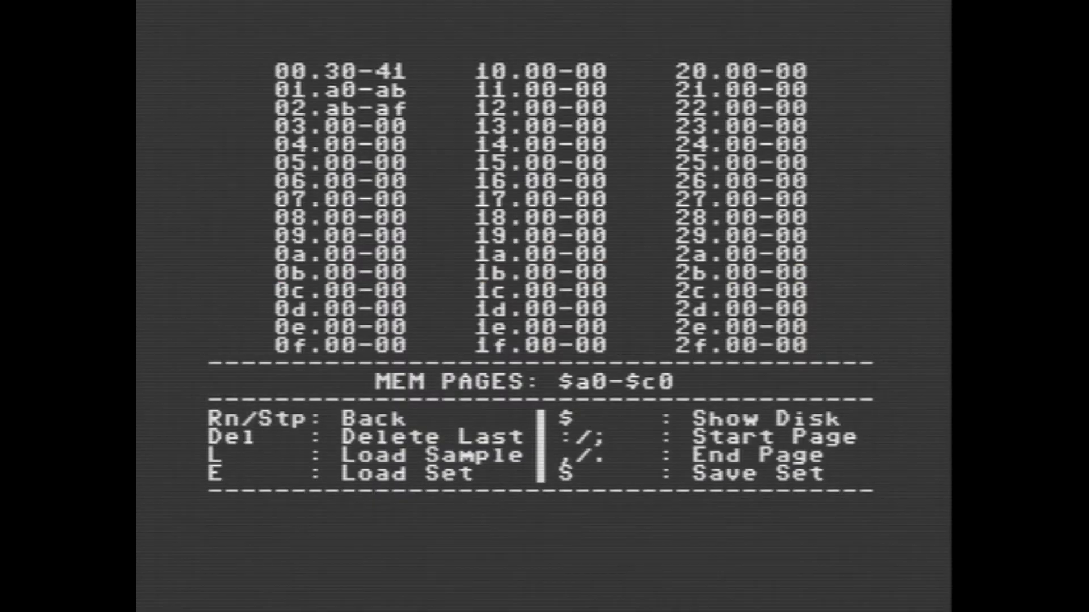
pyautogui.press('Escape')
pyautogui.press('Right')
pyautogui.press('Right')
pyautogui.press('Right')
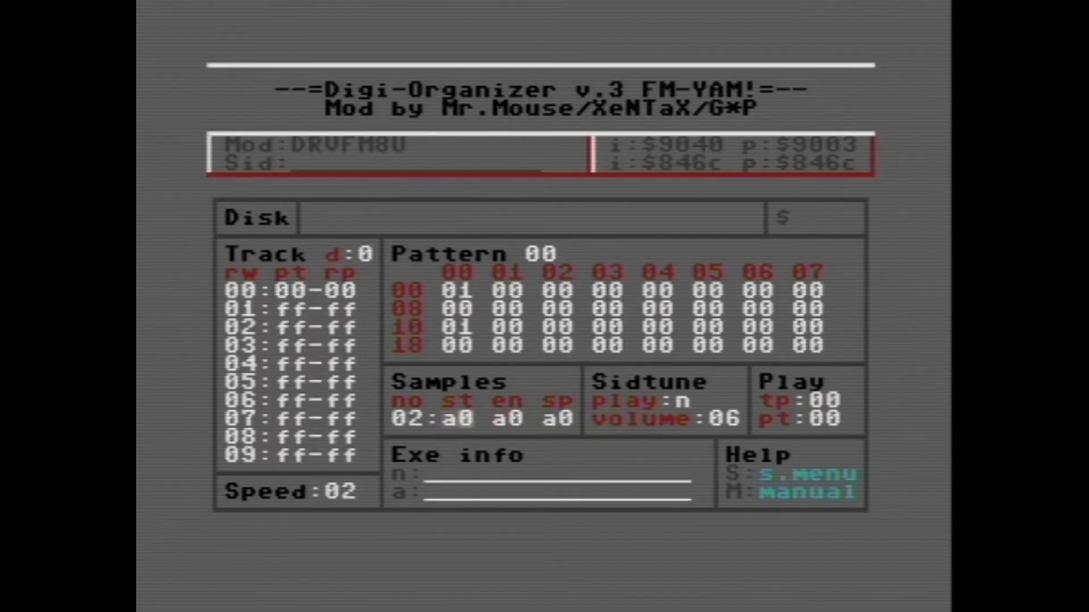
pyautogui.write('b')
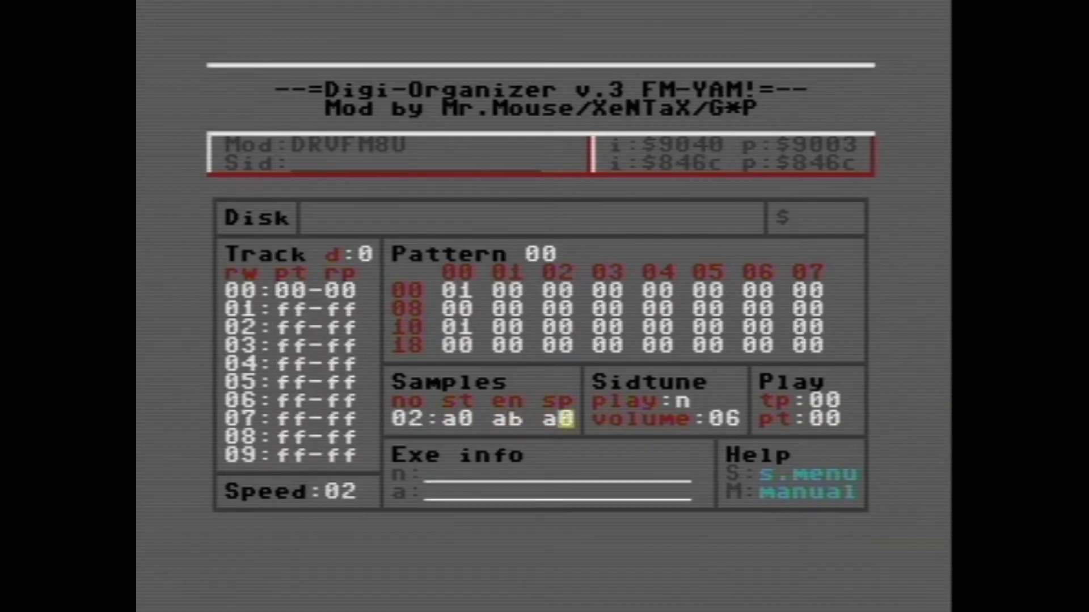
pyautogui.write('btp')
# Step: Enter sample 02 in column 00 of rows 08 and 18 of pattern 00 and play the result
pyautogui.press('Down')
pyautogui.press('Right')
pyautogui.write('2')
pyautogui.press('Down')
pyautogui.press('Down')
pyautogui.press('Left')
pyautogui.write('2')
pyautogui.press('F1')
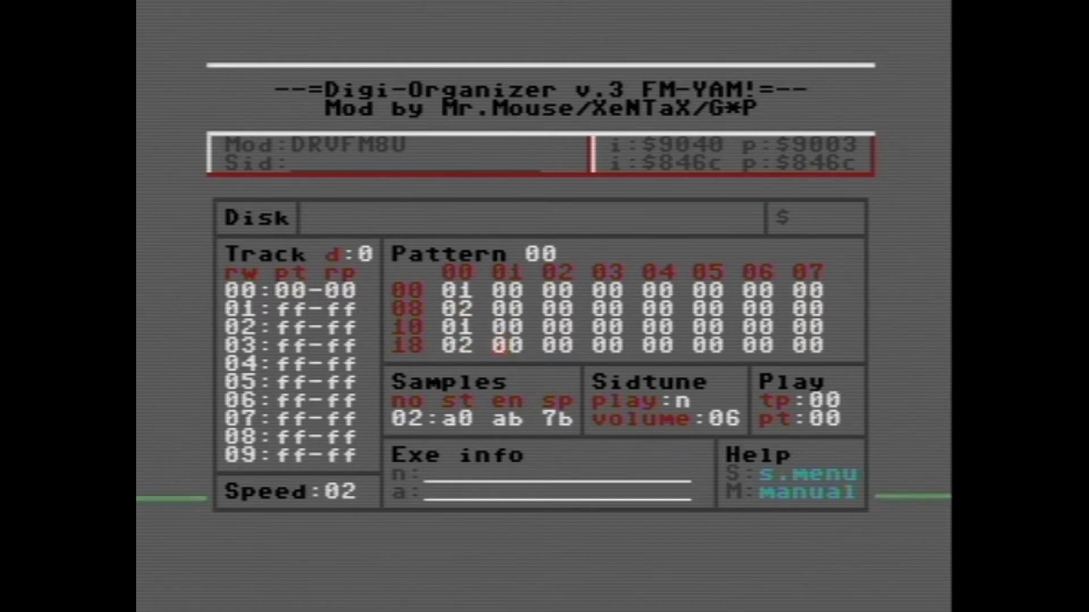
# Step: Change the end page of sample 02 to aa and play pattern 00 again
pyautogui.press('s')
pyautogui.press('Right')
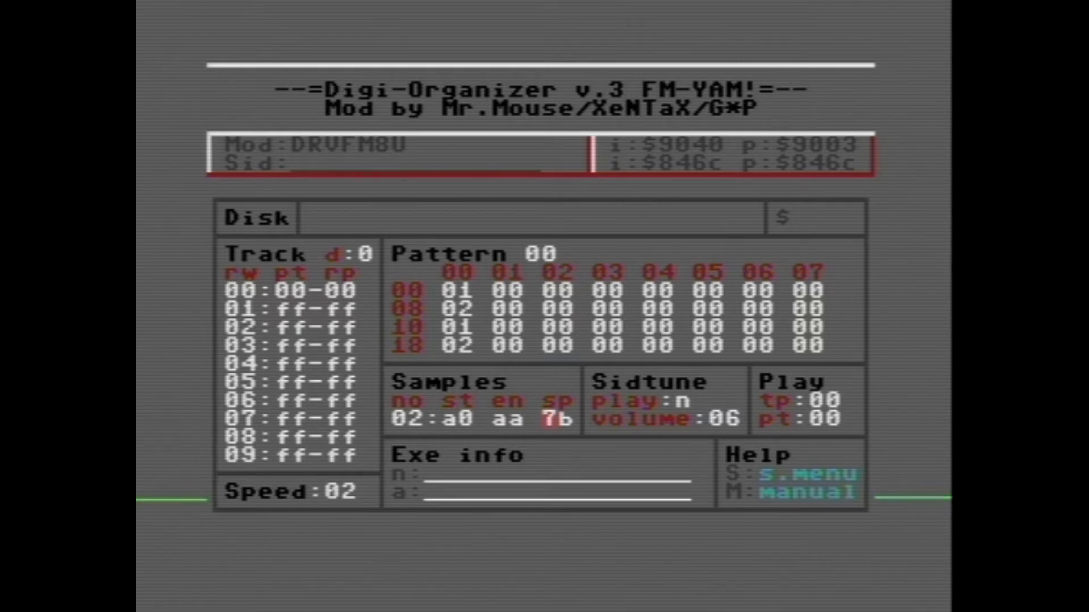
pyautogui.press('t')
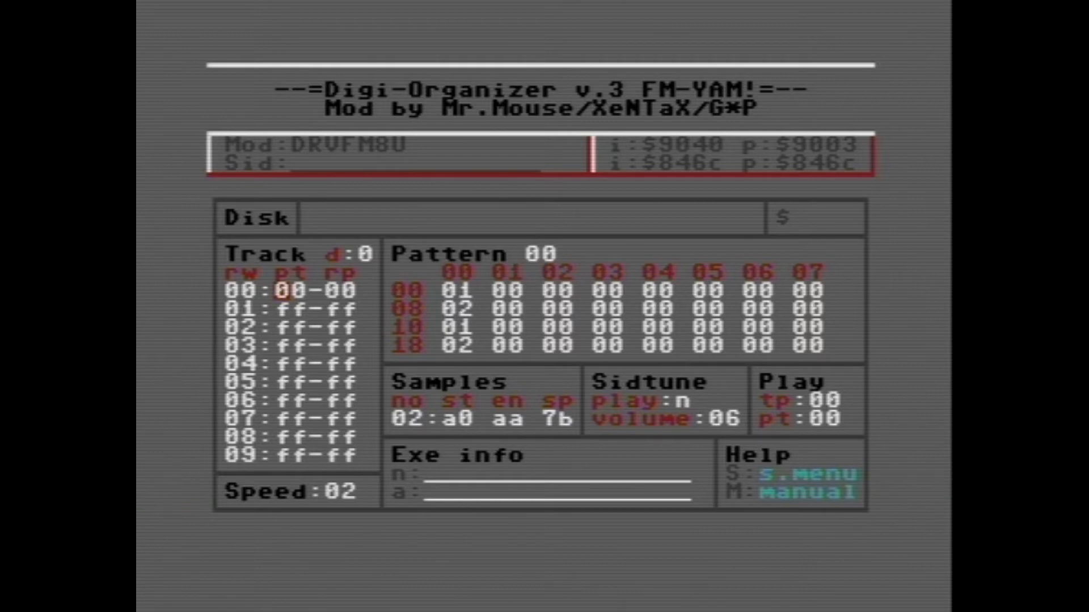
pyautogui.press('p')
pyautogui.press('F1')
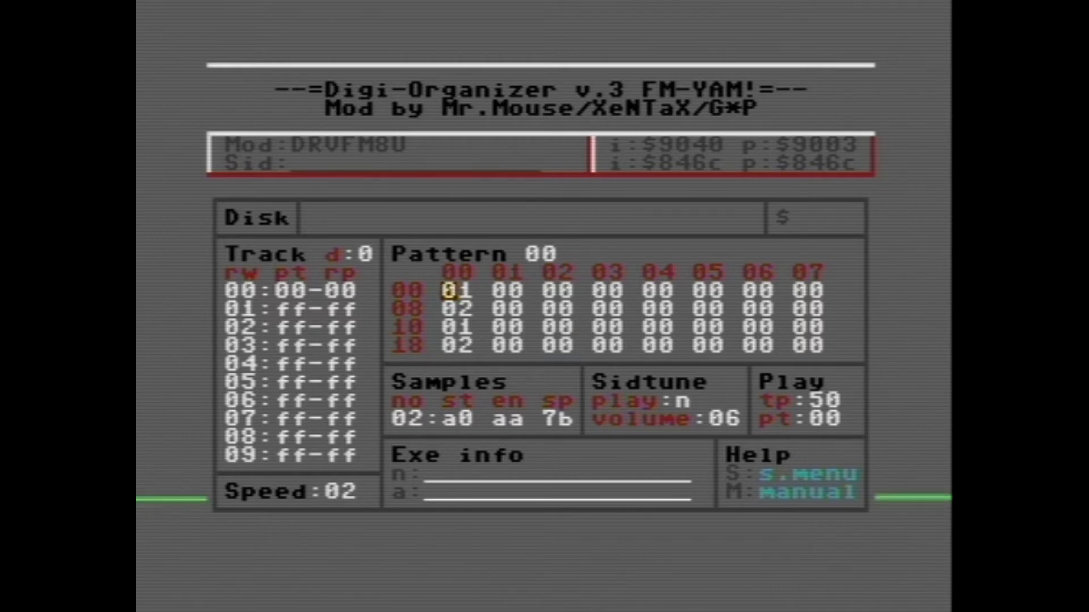
# Step: Set track row 01 to pattern 01 with repeat 00
pyautogui.press('t')
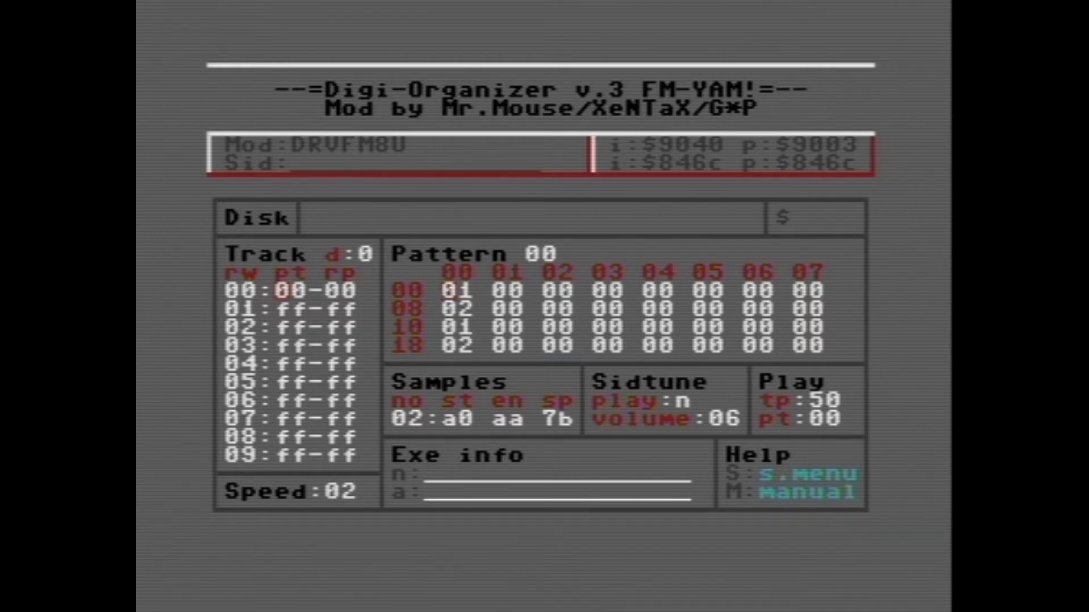
pyautogui.press('Down')
pyautogui.write('01')
pyautogui.write('00')
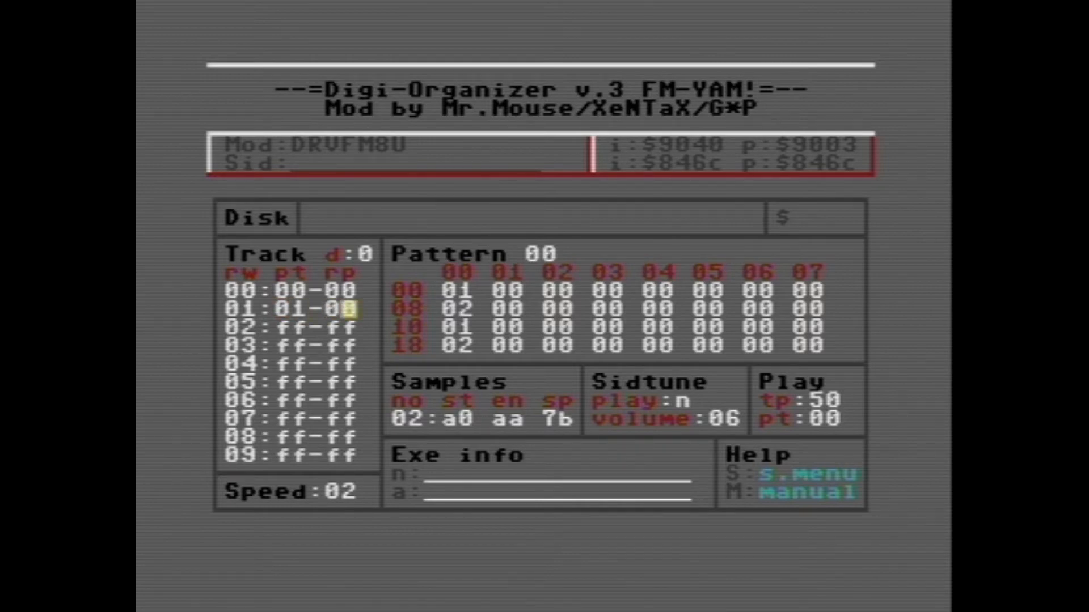
pyautogui.write('s')
# Step: Set sample 03 to start ab, end ae and speed 7b, checking its page range in the sample list
pyautogui.press('+')
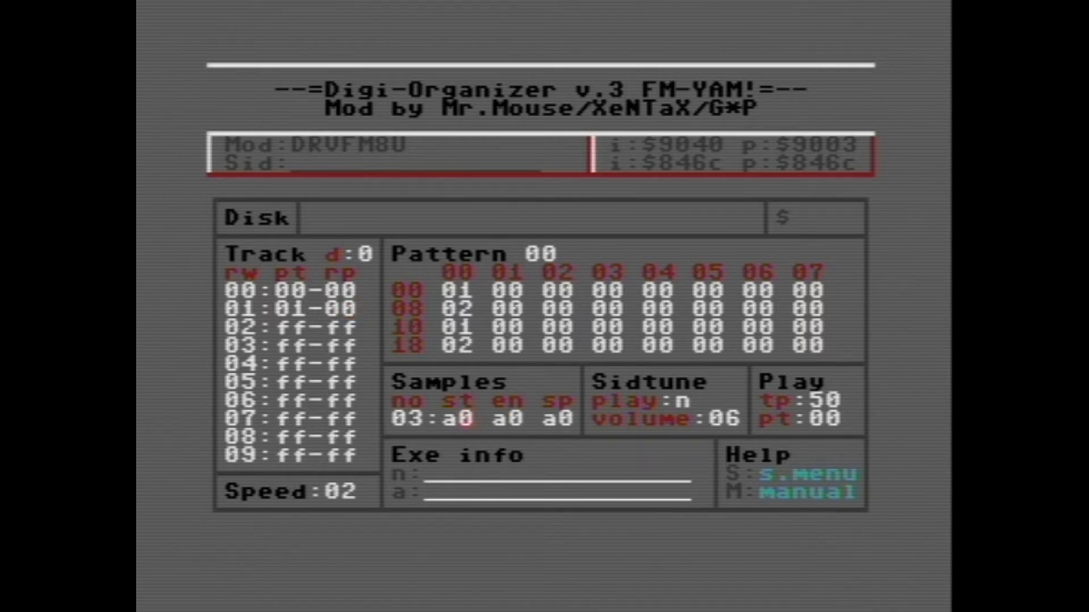
pyautogui.write('b af ')
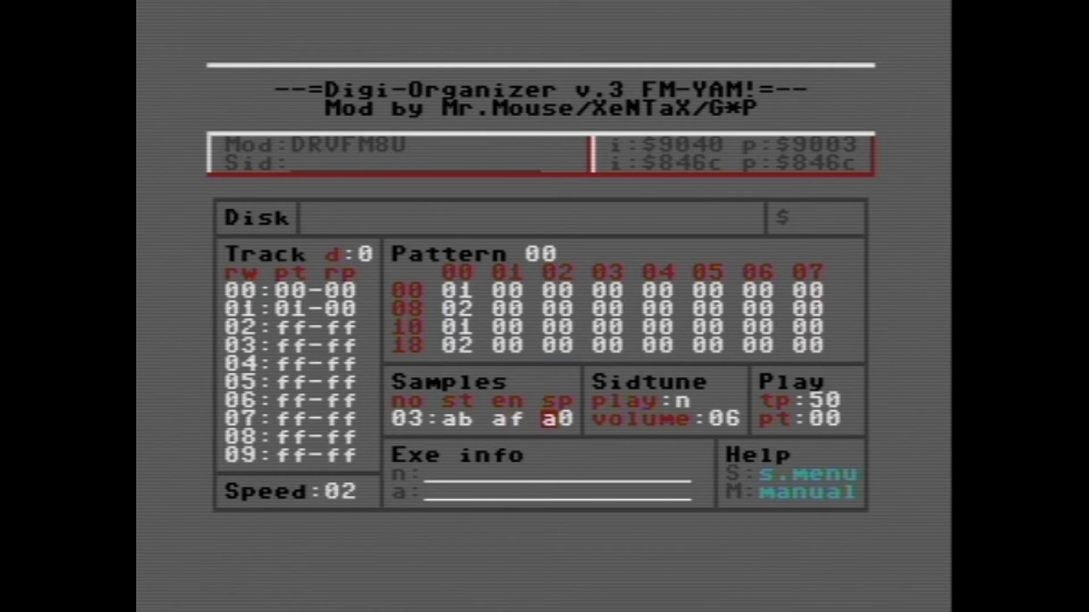
pyautogui.write('7')
pyautogui.press('Left')
pyautogui.press('Left')
pyautogui.hotkey('shift', 's')
pyautogui.press('Escape')
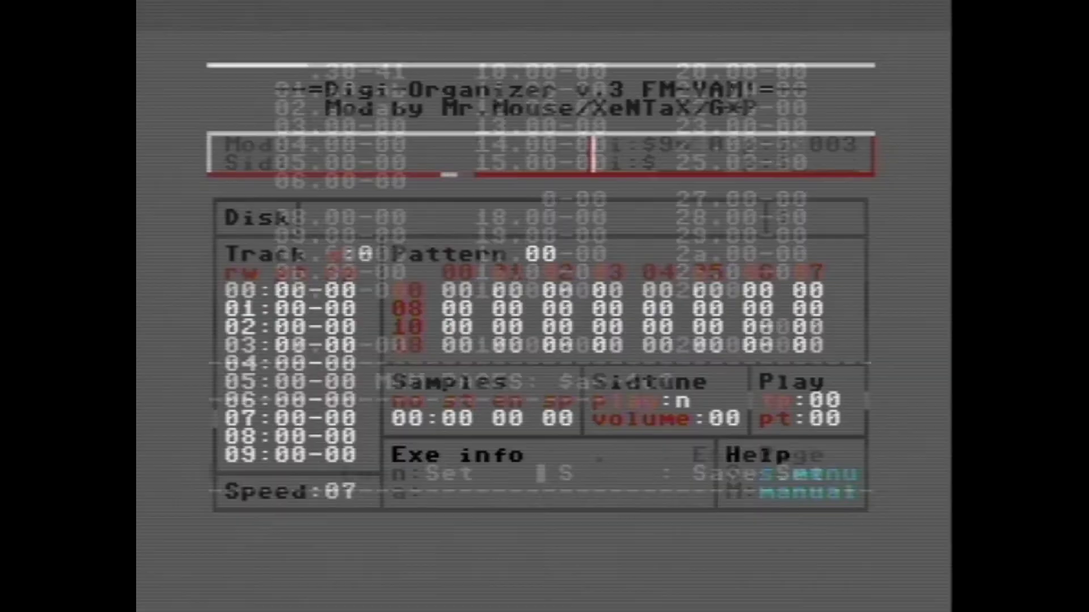
pyautogui.write('e 7b')
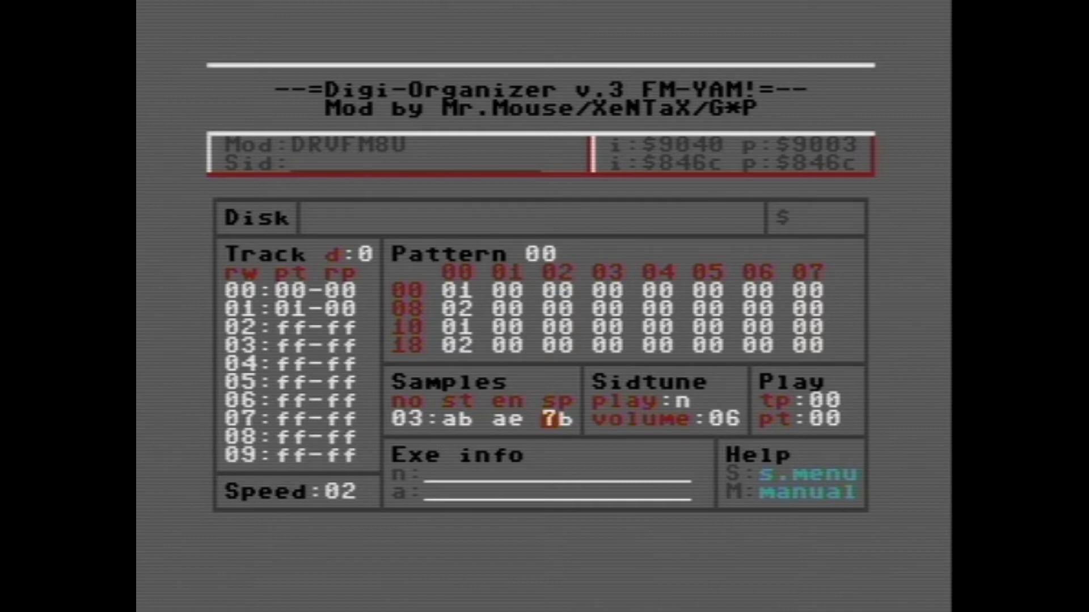
pyautogui.write('tp')
# Step: Enter sample 03 in columns 02, 04 and 06 of row 00 in pattern 00
pyautogui.press('Right')
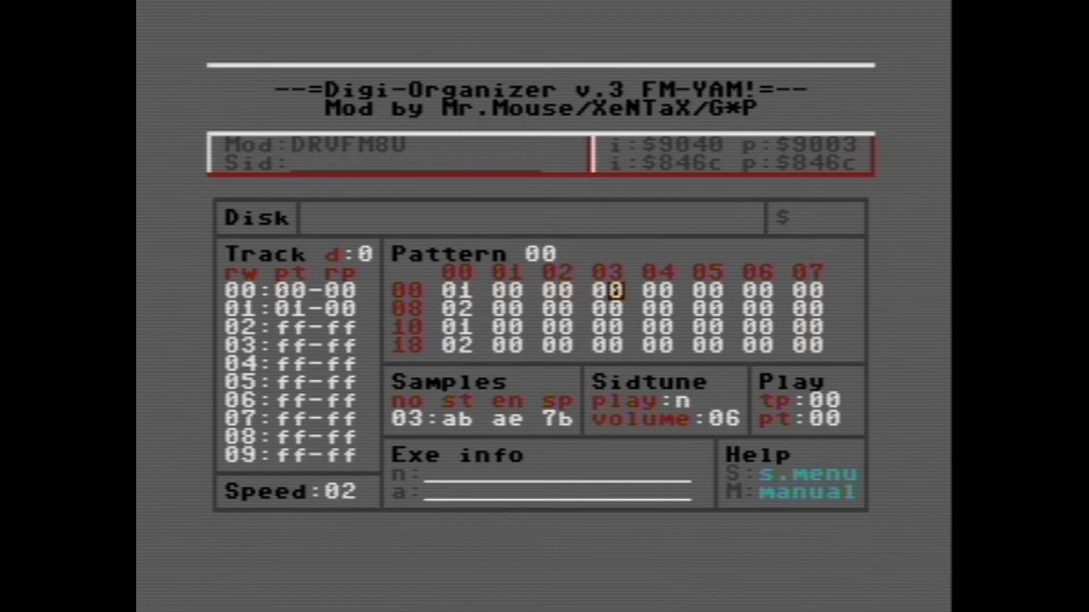
pyautogui.press('Left')
pyautogui.write('3')
pyautogui.press('Right')
pyautogui.write('3')
pyautogui.press('Right')
pyautogui.write('3')
pyautogui.press('Right')
# Step: Enter sample 03 in columns 02, 04 and 06 of row 10 in pattern 00 and play the pattern
pyautogui.press('Down')
pyautogui.press('Left')
pyautogui.press('Left')
pyautogui.press('Left')
pyautogui.press('Left')
pyautogui.press('Down')
pyautogui.write('3')
pyautogui.press('Right')
pyautogui.write('3')
pyautogui.press('Right')
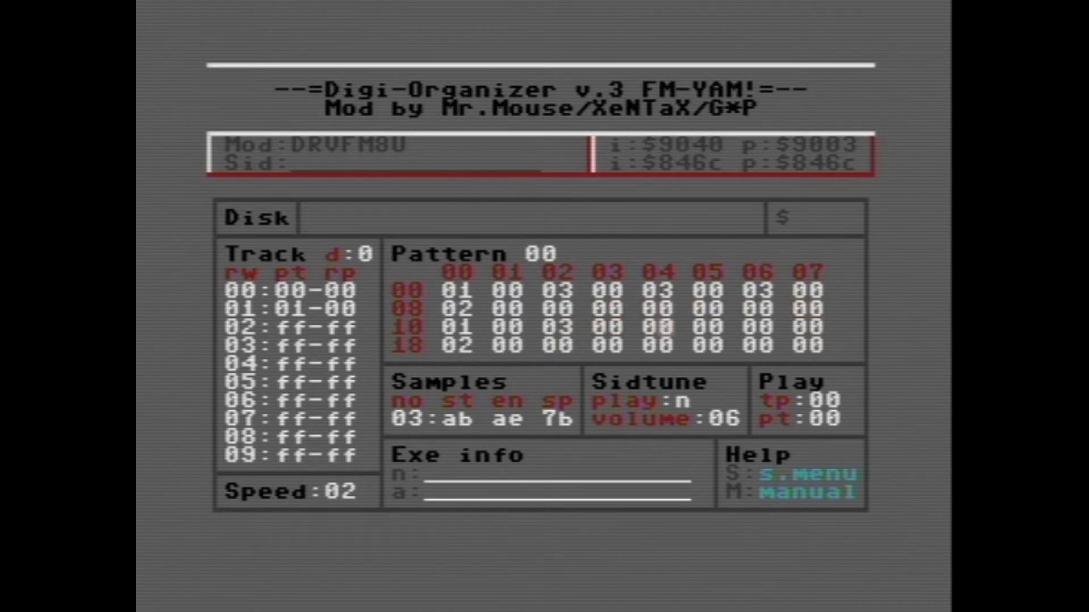
pyautogui.write('3')
pyautogui.press('F1')
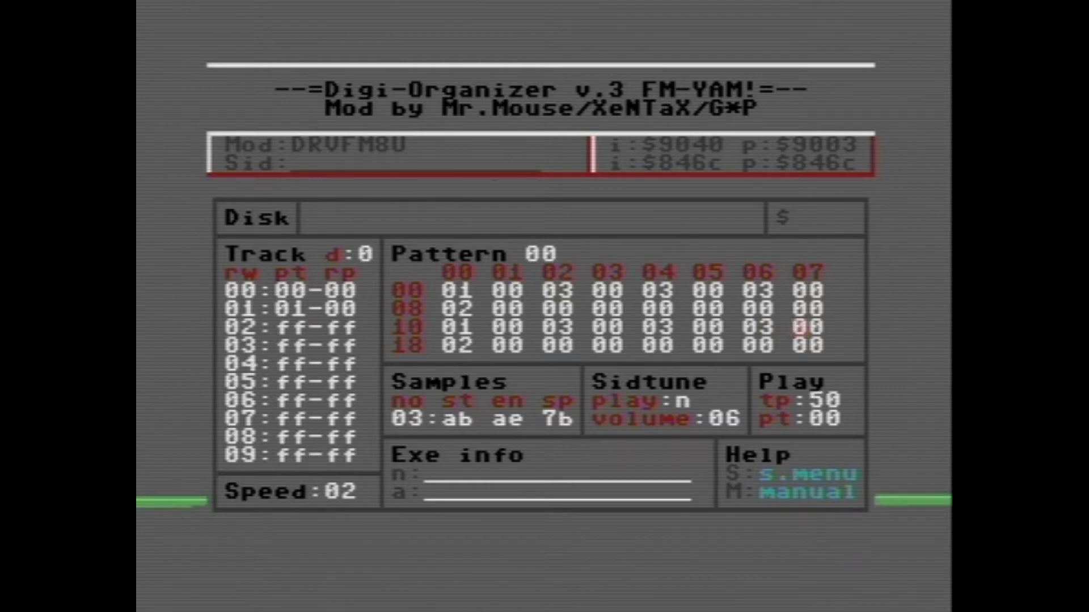
# Step: Stop playback and copy the contents of pattern 00 into pattern 01
pyautogui.hotkey('shift', 't')
pyautogui.press('F3')
pyautogui.press('Down')
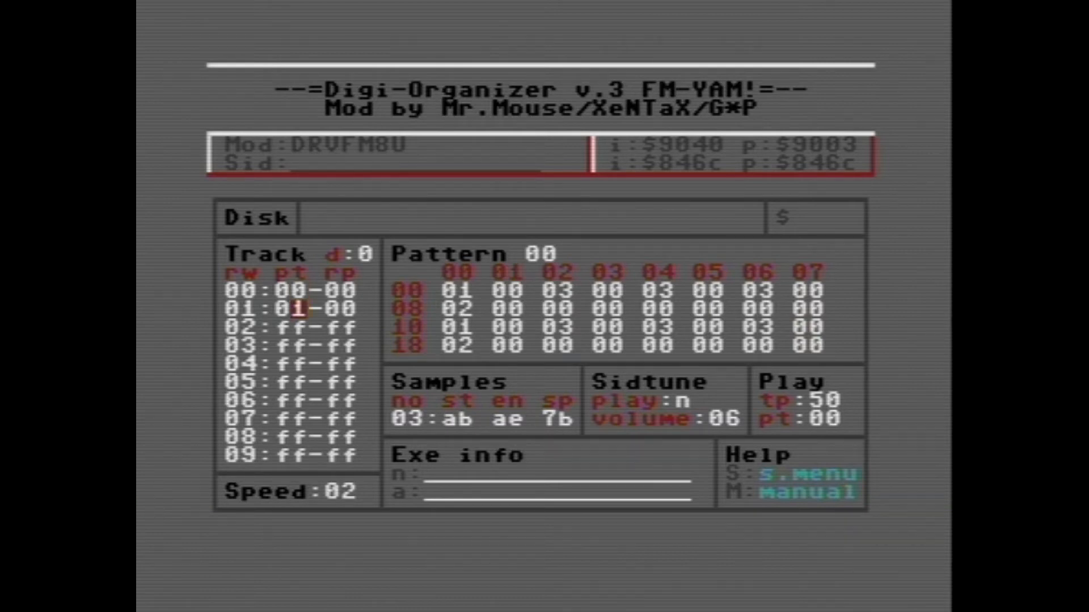
pyautogui.hotkey('shift', 'p')
pyautogui.press('Right')
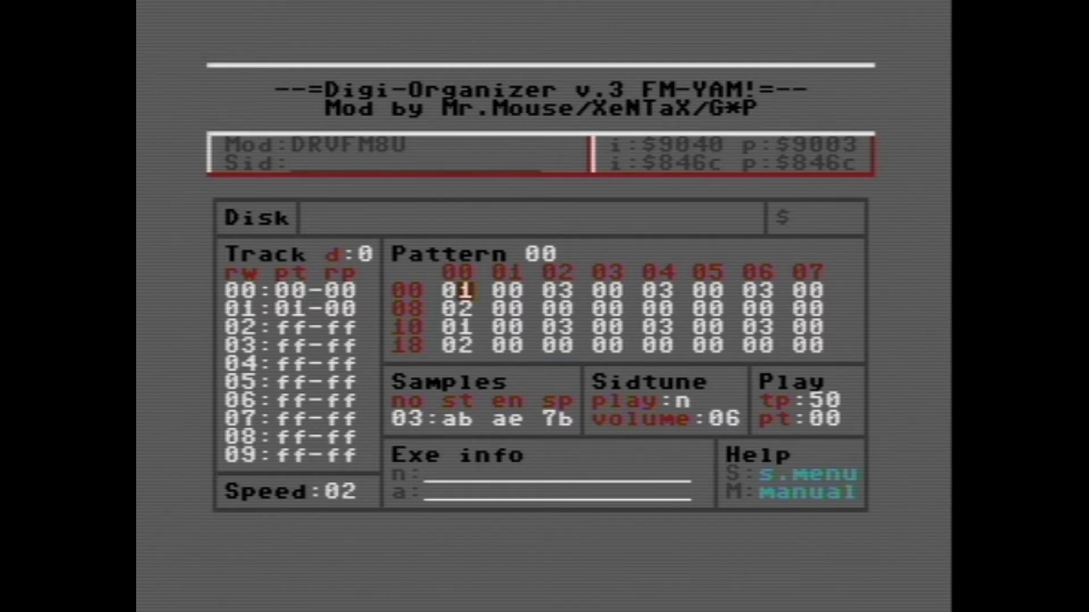
pyautogui.press('Return')
pyautogui.press('Down')
pyautogui.press('Return')
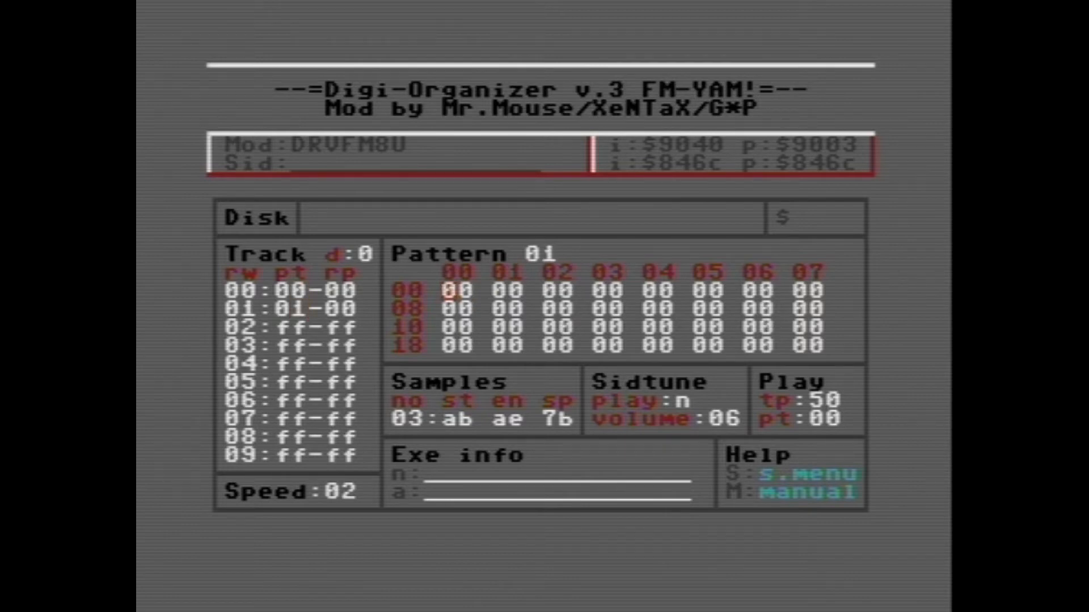
pyautogui.press('p')
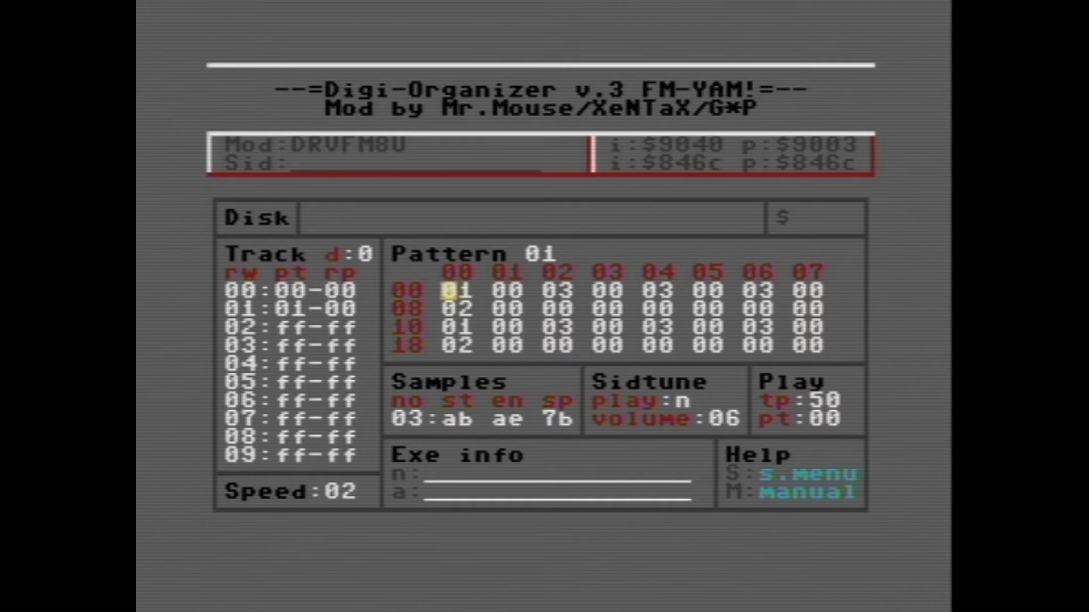
# Step: In pattern 01, enter sample 01 in column 06 of row 10 and column 04 of row 18, then play it
pyautogui.press('F3')
pyautogui.press('Down')
pyautogui.press('Right')
pyautogui.press('Right')
pyautogui.press('Right')
pyautogui.press('Right')
pyautogui.press('Right')
pyautogui.press('Down')
pyautogui.press('Right')
pyautogui.write('02')
pyautogui.press('Left')
pyautogui.write('01')
pyautogui.press('Left')
pyautogui.press('Left')
pyautogui.press('Left')
pyautogui.press('Left')
pyautogui.write('1')
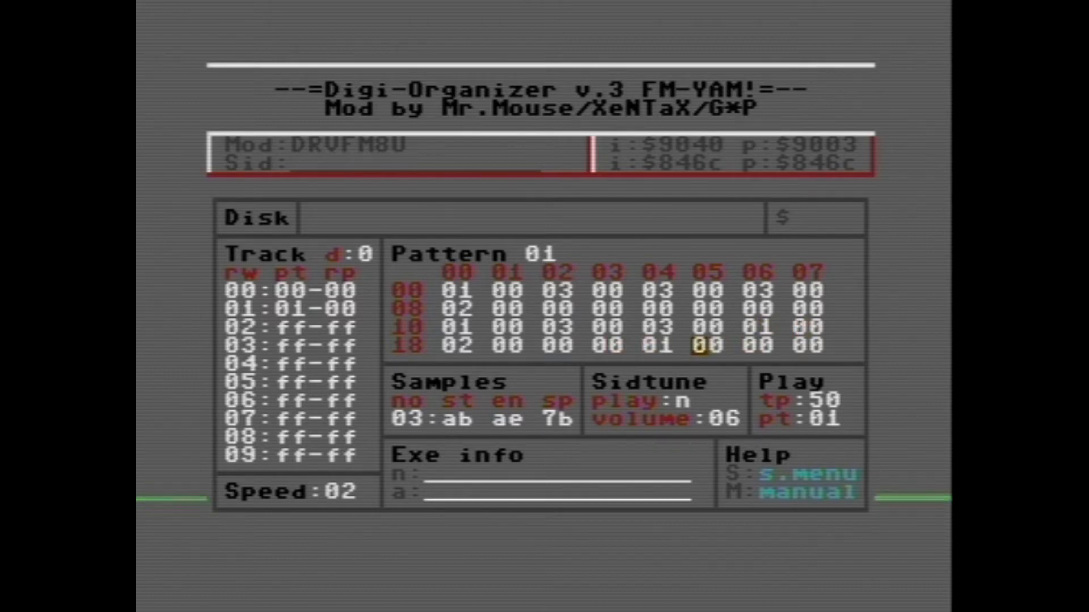
pyautogui.press('F1')
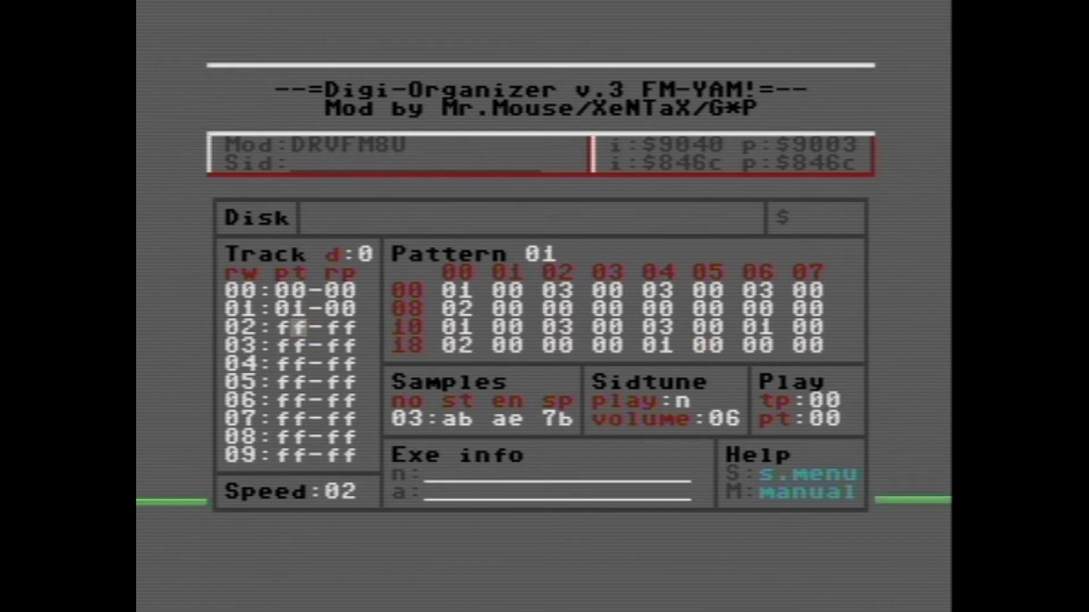
# Step: Set track rows 02, 03 and 04 to patterns 01, 02 and 03, each with repeat 00
pyautogui.press('Left')
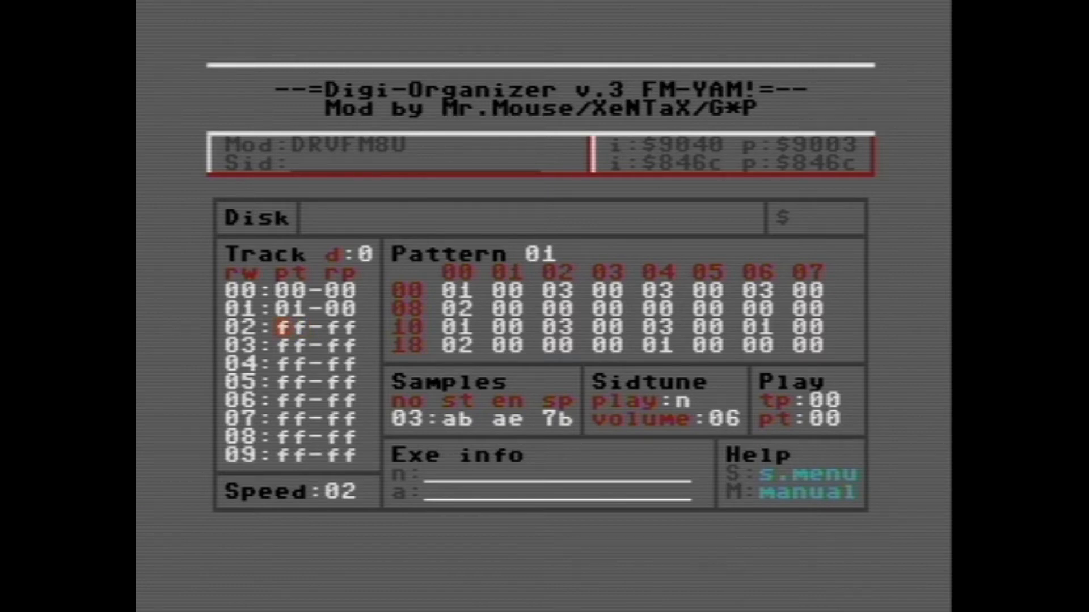
pyautogui.write('01-00 ')
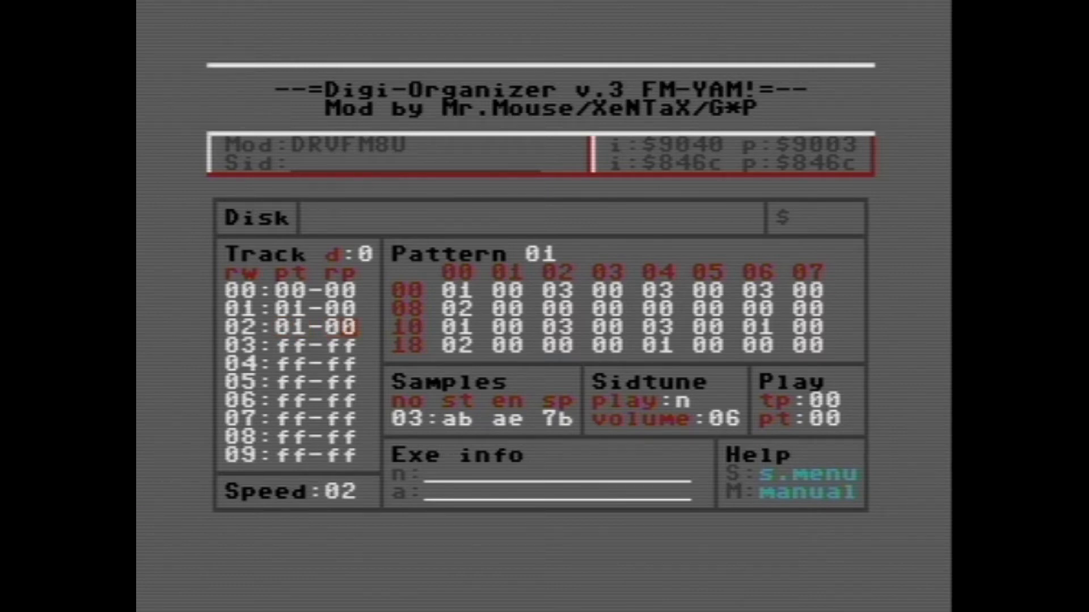
pyautogui.write('02:01-0')
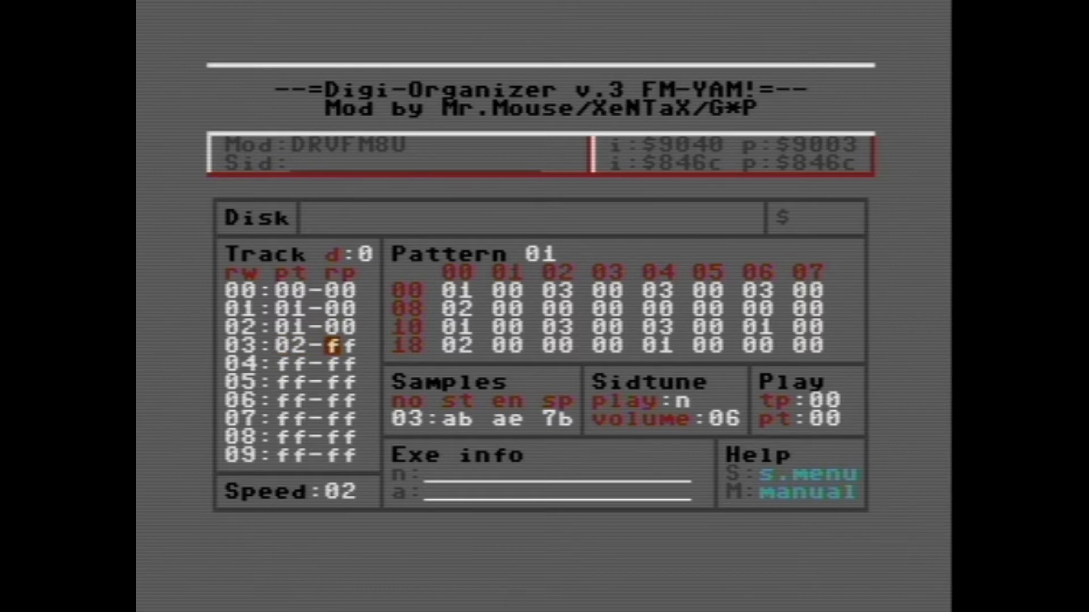
pyautogui.write('0 03:02-0')
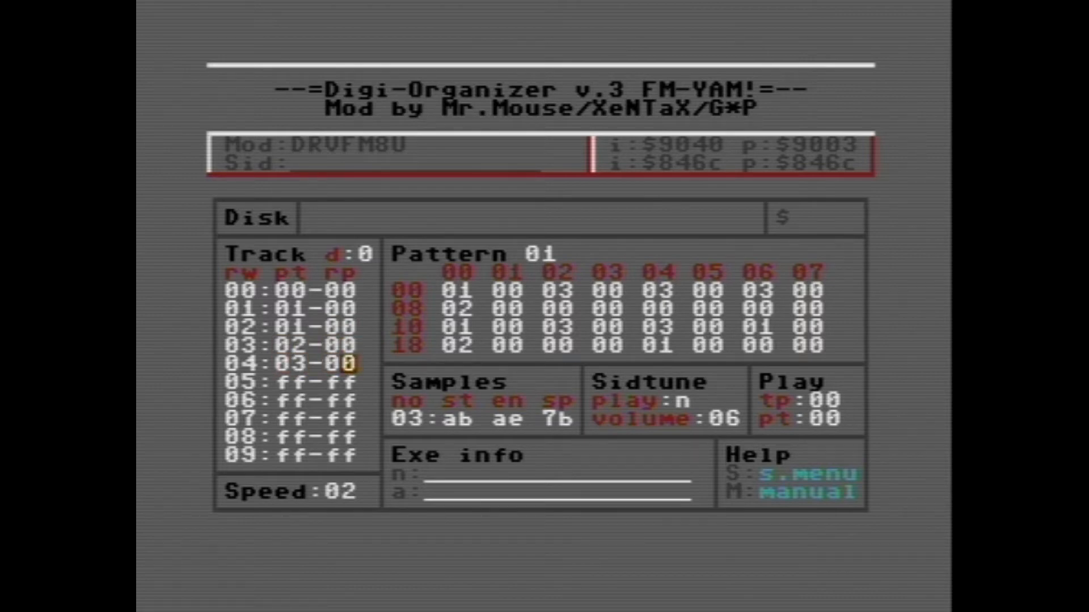
# Step: Open pattern 03 from track row 04 and paste the copied pattern 00 into it
pyautogui.press('Left')
pyautogui.press('Return')
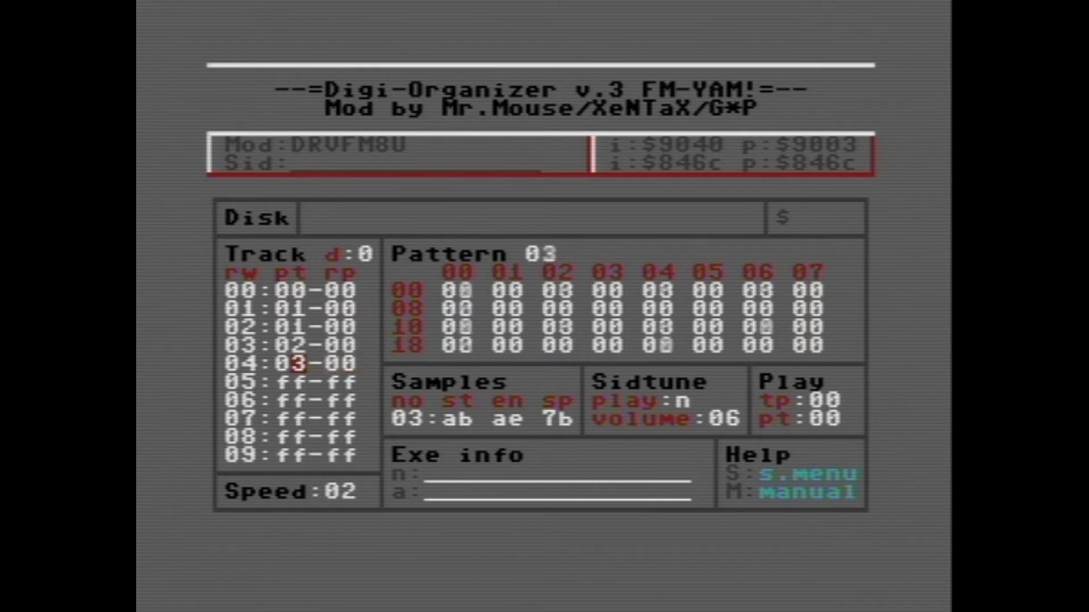
pyautogui.hotkey('shift', 'p')
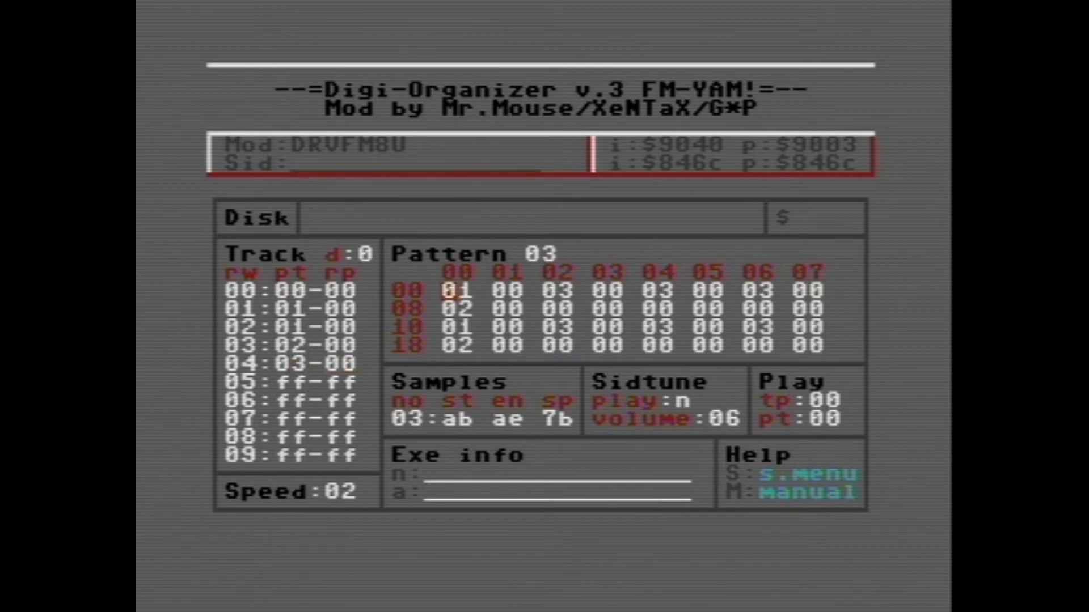
# Step: Change column 04 of rows 00 and 10 in pattern 03 to sample 01
pyautogui.press('Right')
pyautogui.press('Down')
pyautogui.press('Right')
pyautogui.press('Right')
pyautogui.press('Right')
pyautogui.press('Up')
pyautogui.press('Right')
pyautogui.press('Right')
pyautogui.write('1')
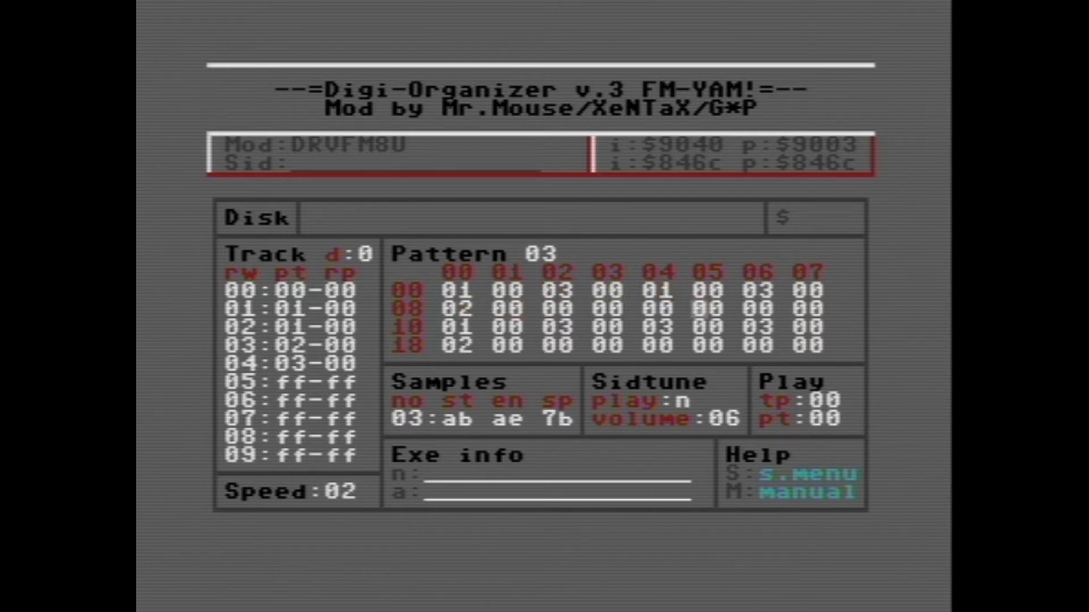
pyautogui.press('Left')
pyautogui.press('Left')
pyautogui.write('01')
pyautogui.write('t')
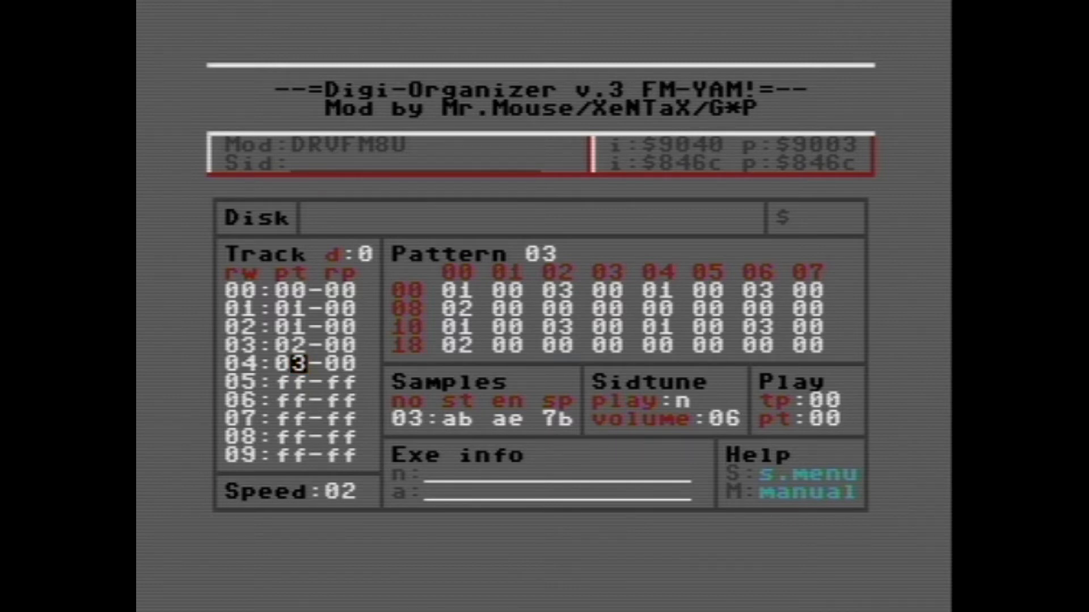
# Step: Play the track sequence from its first row to check how the patterns follow each other
pyautogui.press('F3')
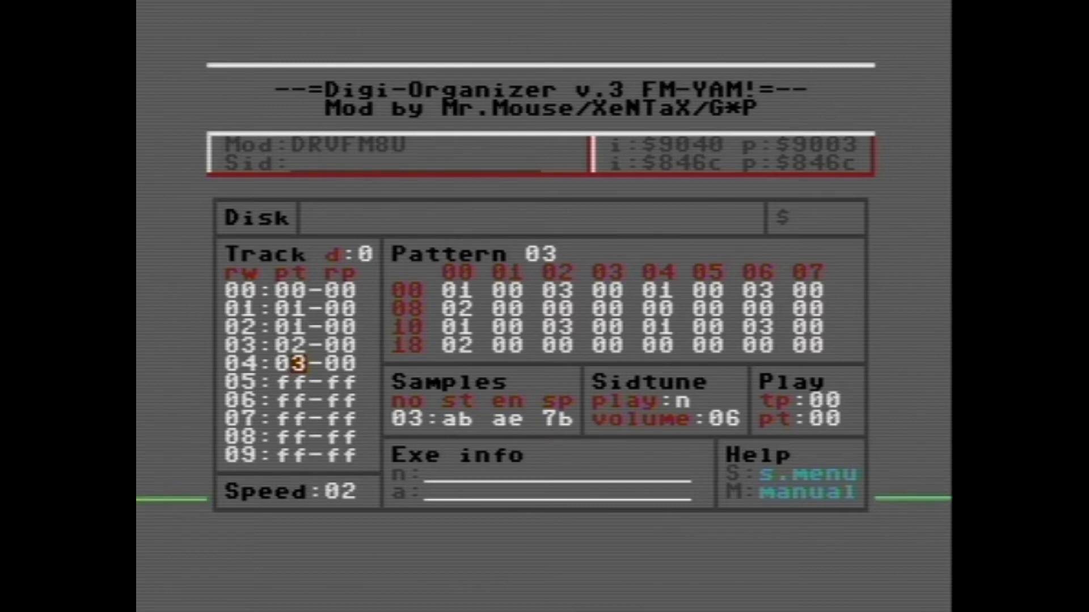
pyautogui.press('F7')
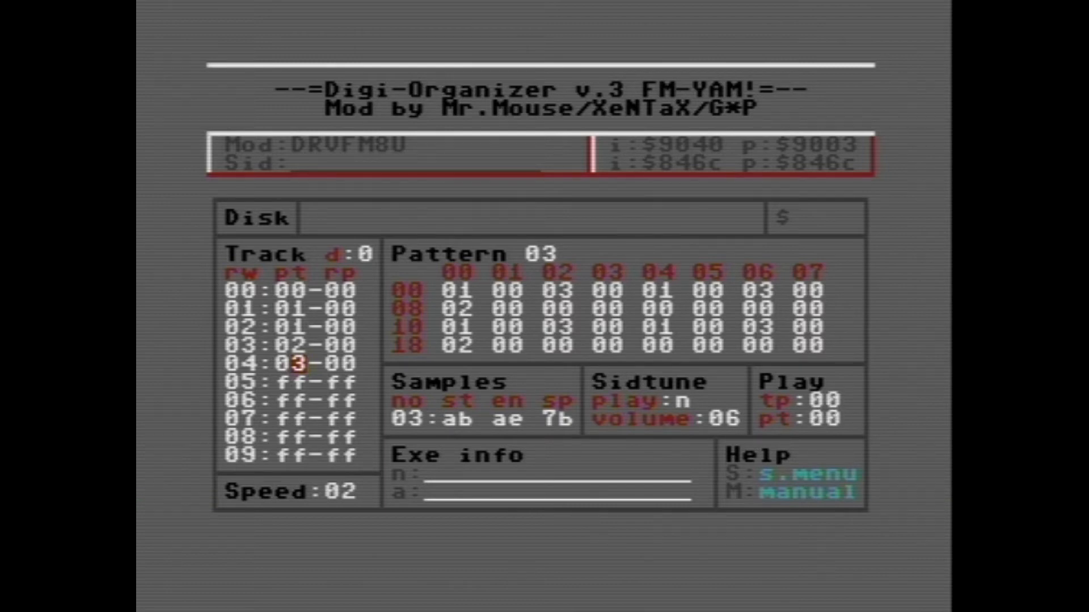
pyautogui.press('Up')
pyautogui.press('Up')
pyautogui.press('Up')
pyautogui.press('F3')
pyautogui.press('F1')
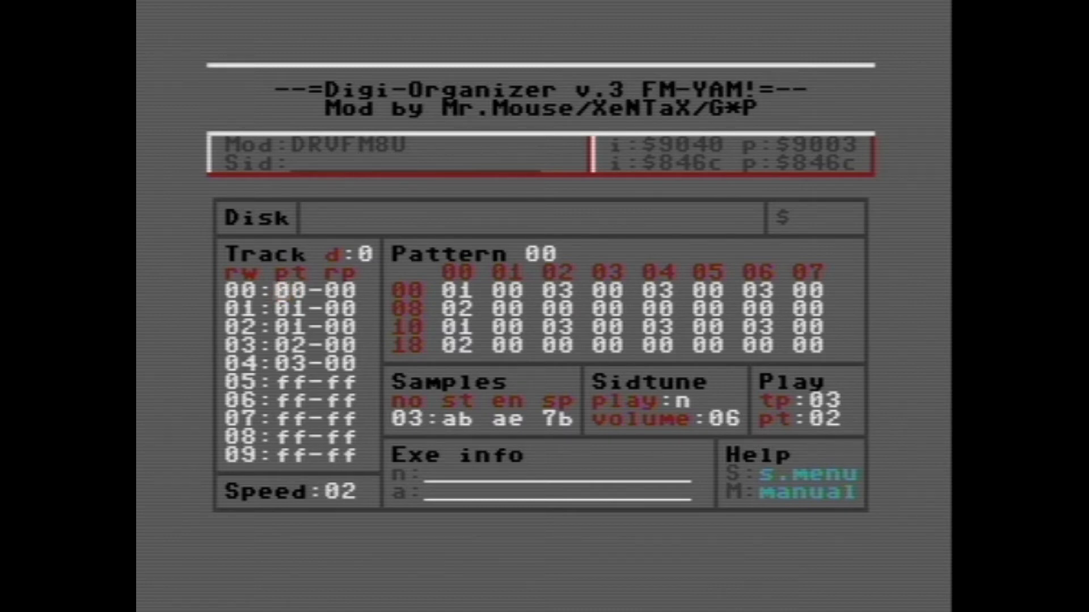
# Step: Try to load the file deflame93-6581 from disk
pyautogui.write('ldeflme')
pyautogui.press('BackSpace')
pyautogui.press('BackSpace')
pyautogui.write('ame9')
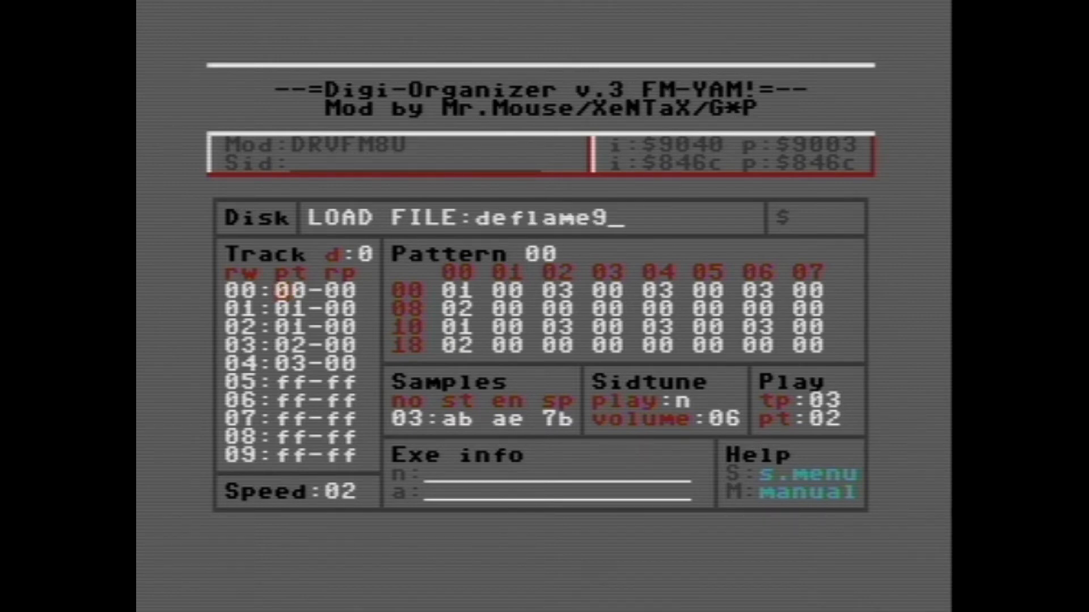
pyautogui.write('3-65')
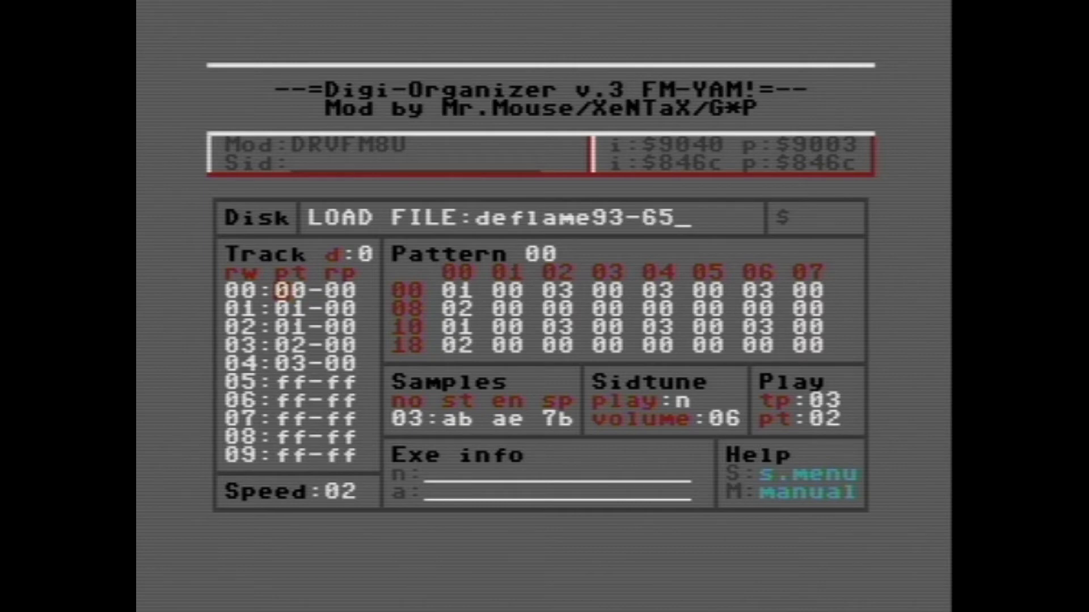
pyautogui.write('81')
pyautogui.press('Return')
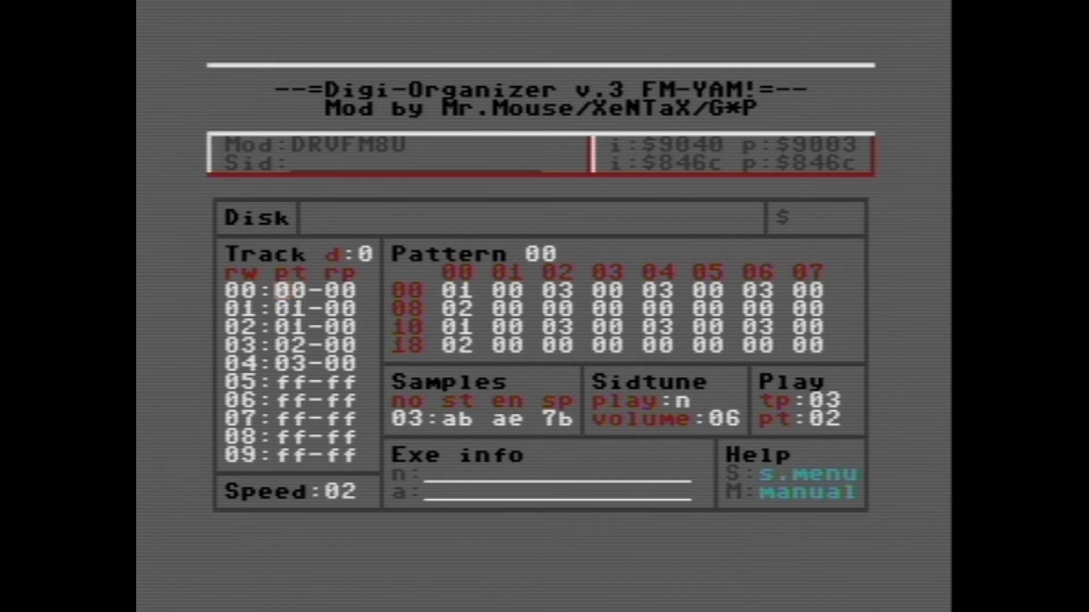
# Step: Load the module delame93-6581 from disk and play its track from the first row
pyautogui.write('lde')
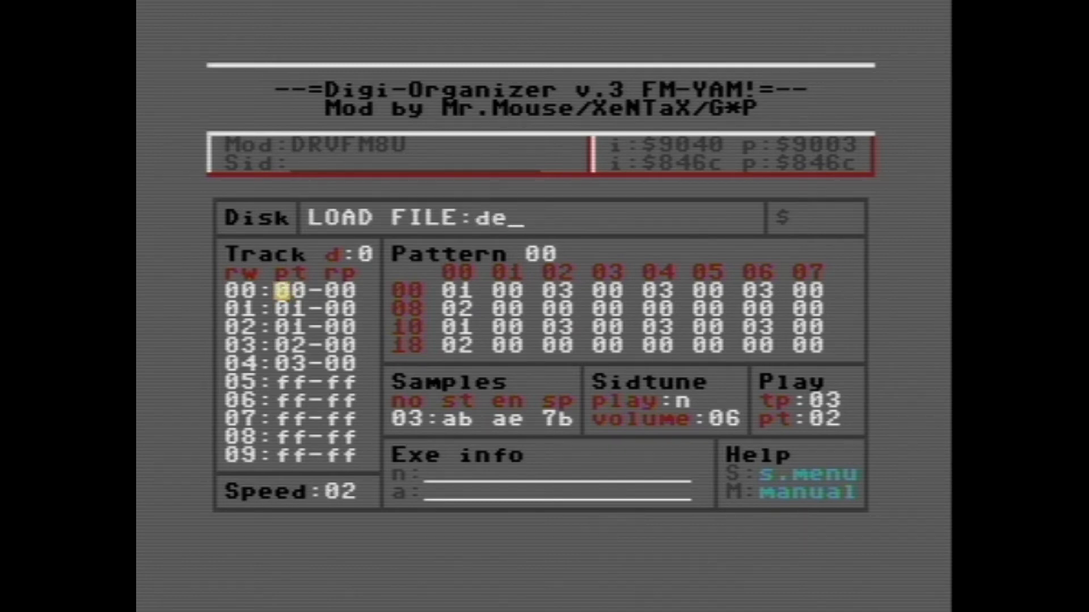
pyautogui.write('lame93')
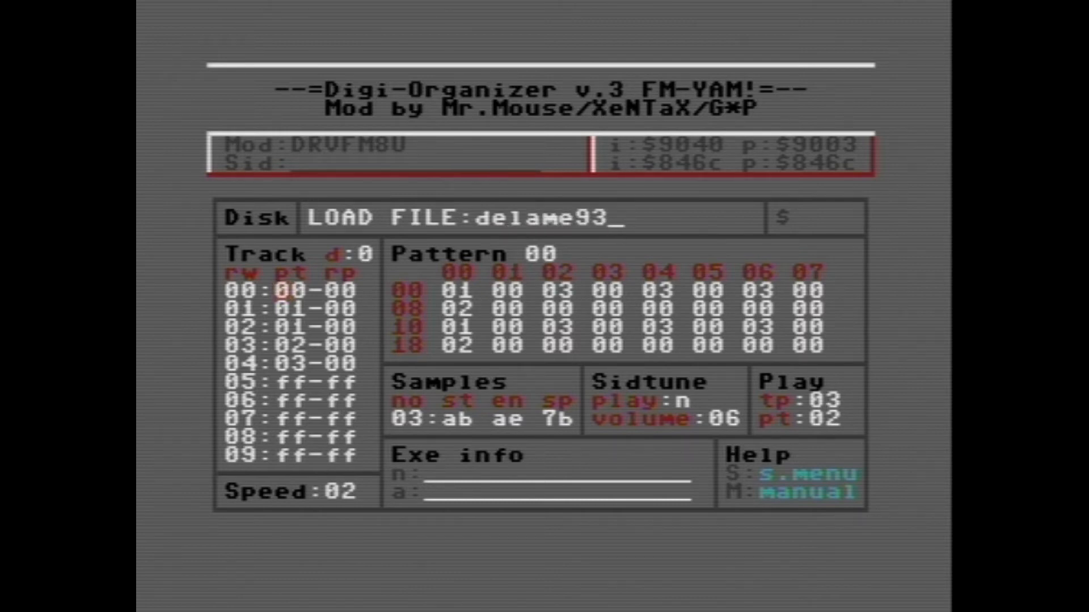
pyautogui.write('-6581')
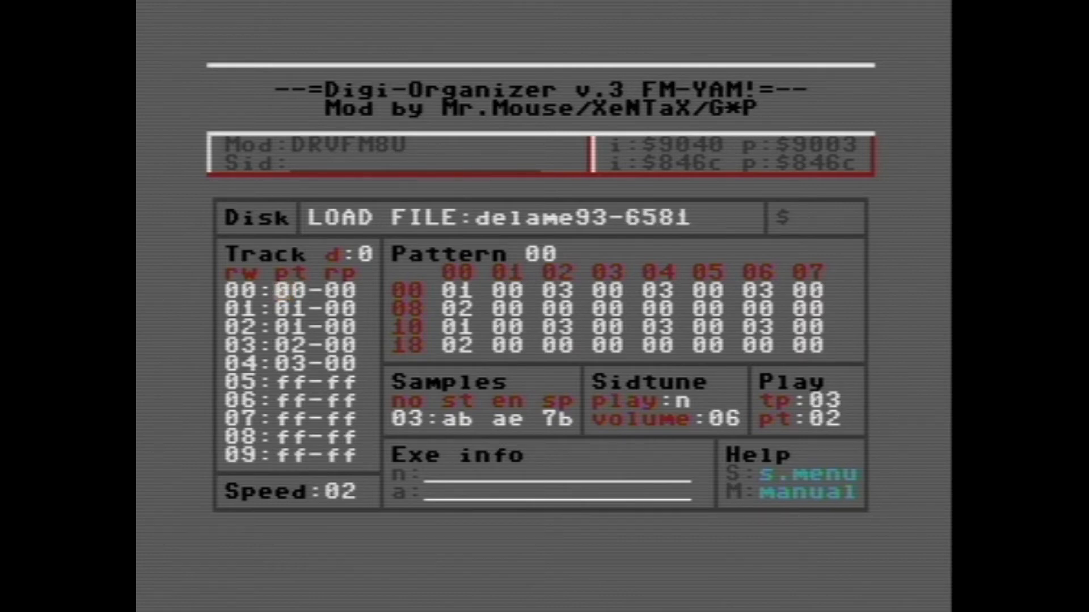
pyautogui.press('Return')
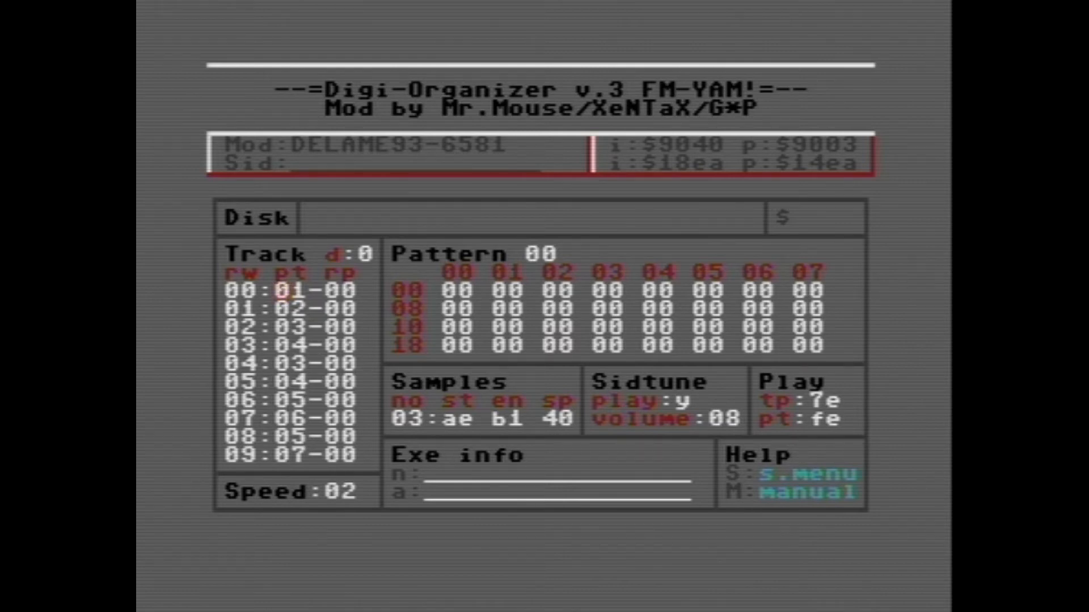
pyautogui.press('F1')
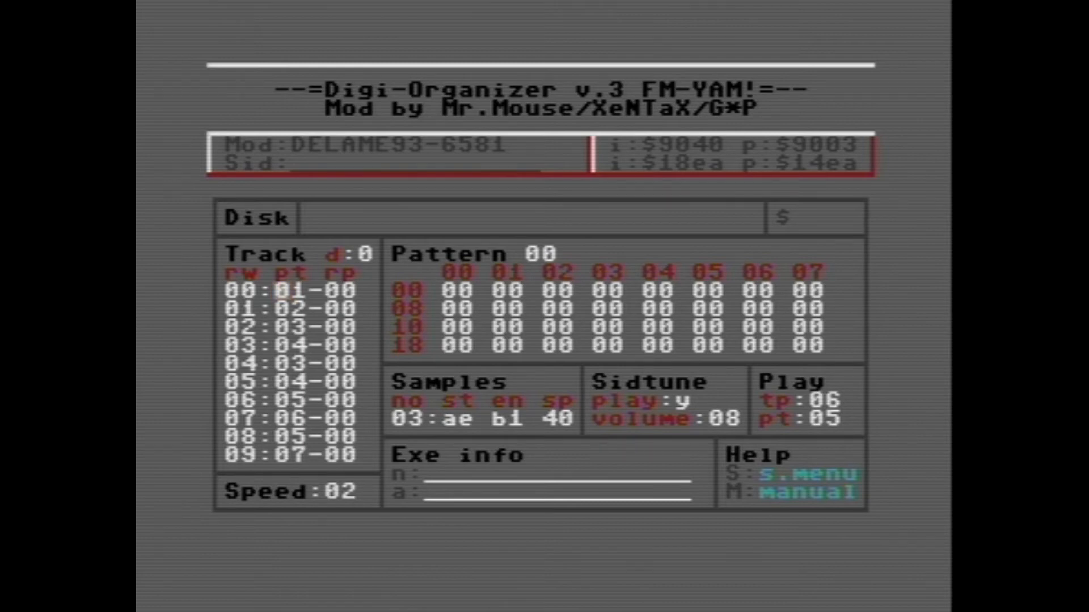
# Step: Load the FM driver file drvfm4uf from disk
pyautogui.write('ldrvfm')
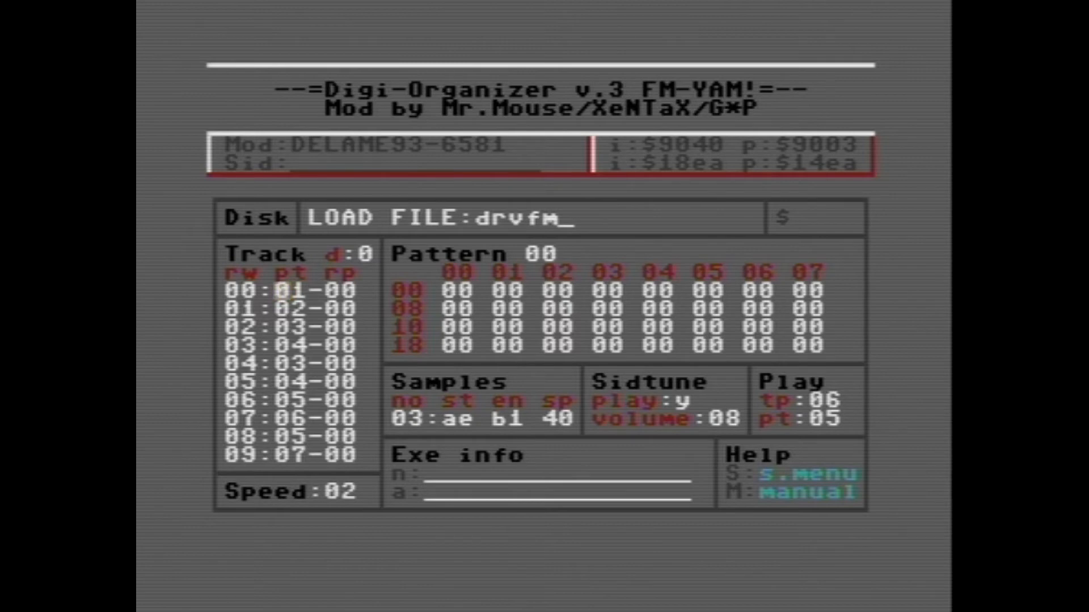
pyautogui.write('4uf')
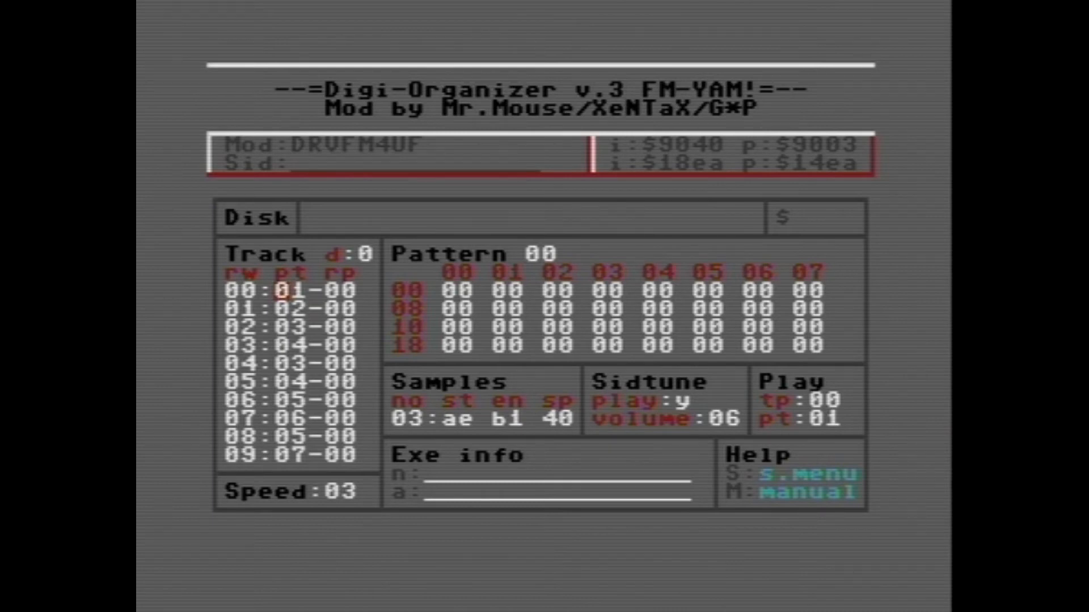
pyautogui.press('-')
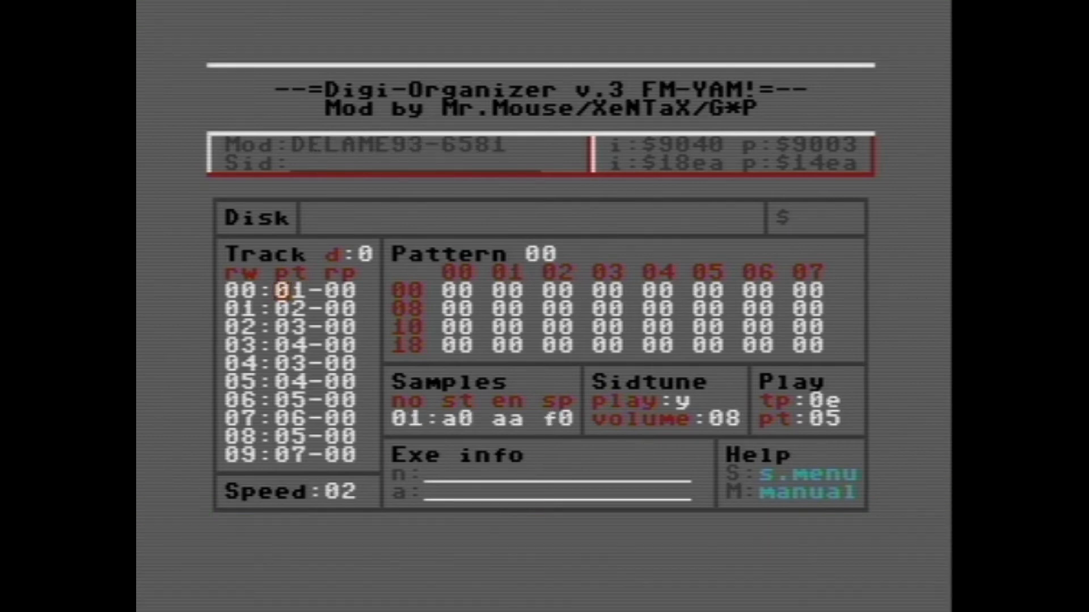
# Step: Load the module darkness-fm-yam from disk and listen to its track
pyautogui.write('l')
pyautogui.write('darkness')
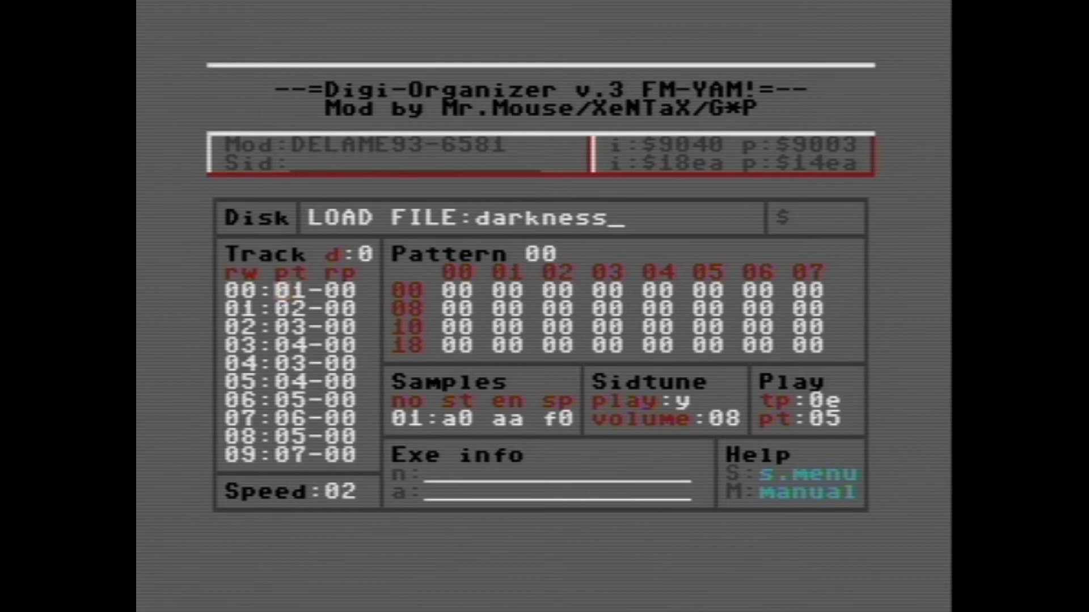
pyautogui.write('-fm-')
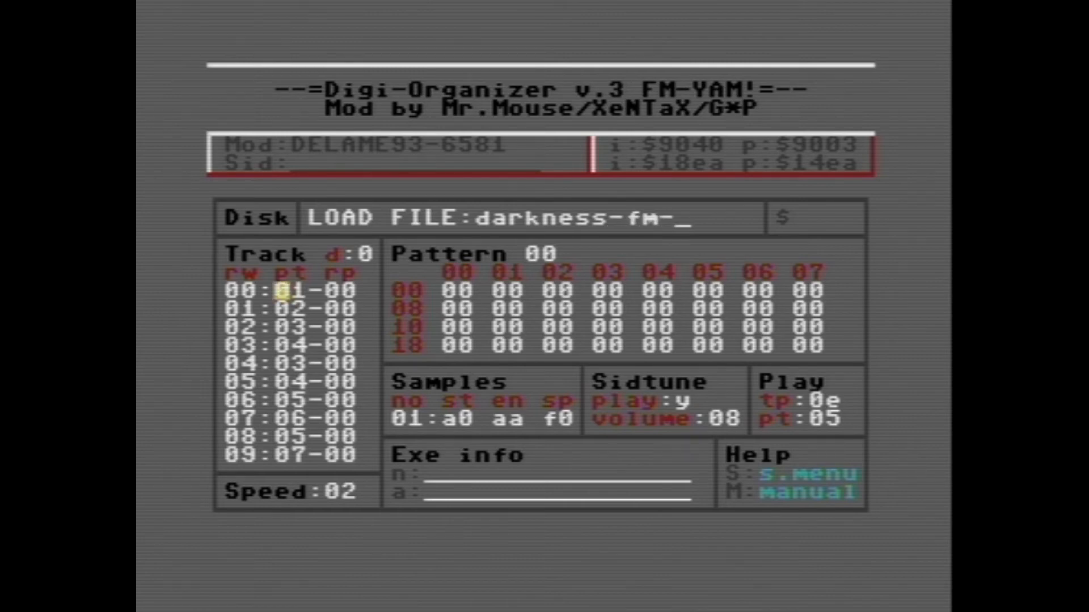
pyautogui.write('yam')
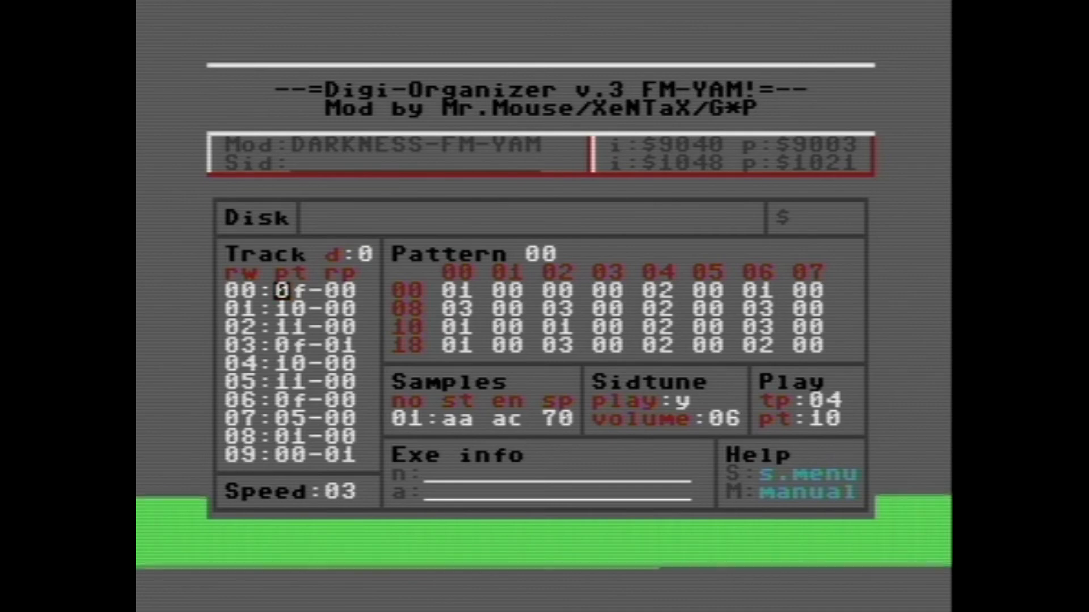
pyautogui.press('-')
pyautogui.press('-')
pyautogui.press('-')
pyautogui.press('-')
pyautogui.press('-')
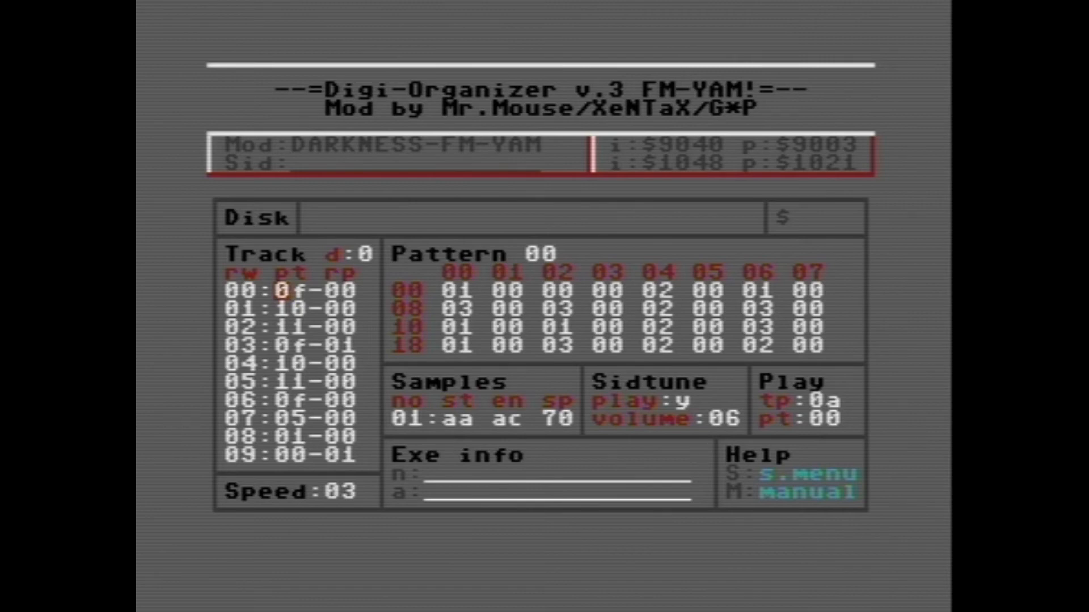
# Step: Play the darkness-fm-yam track from its first row, restart it once, and stop playback
pyautogui.press('F1')
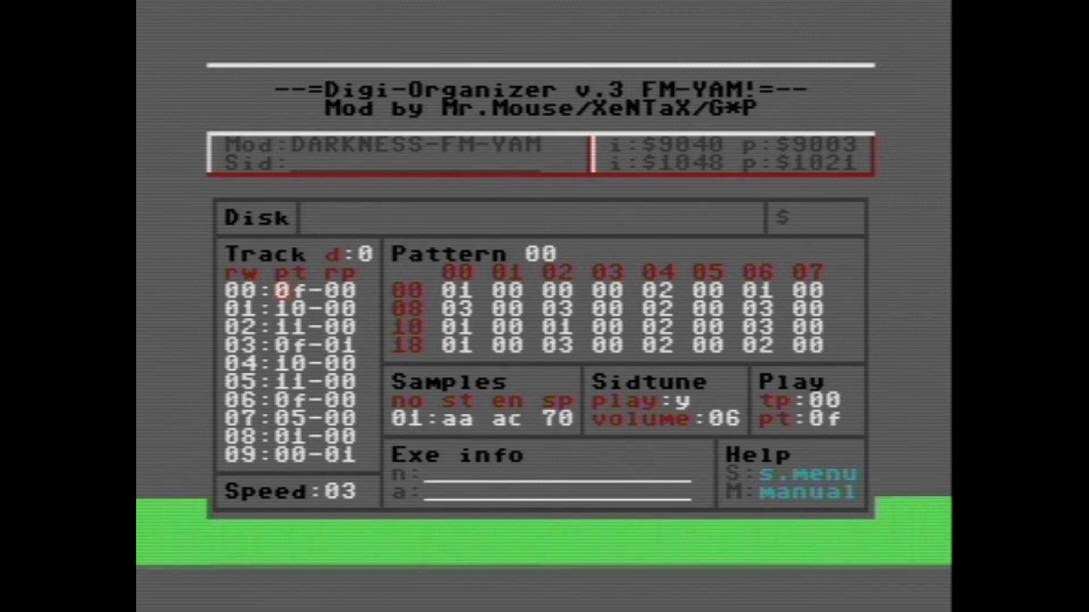
pyautogui.press('Down')
pyautogui.press('Down')
pyautogui.press('Down')
pyautogui.press('Down')
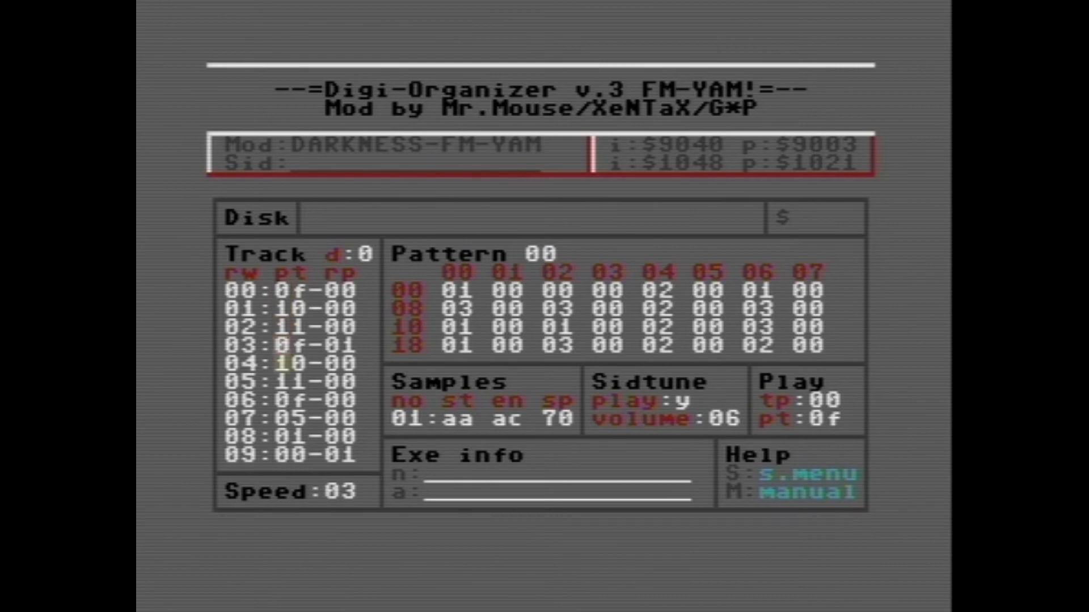
pyautogui.press('Up')
pyautogui.press('Up')
pyautogui.press('Up')
pyautogui.press('Up')
pyautogui.press('F1')
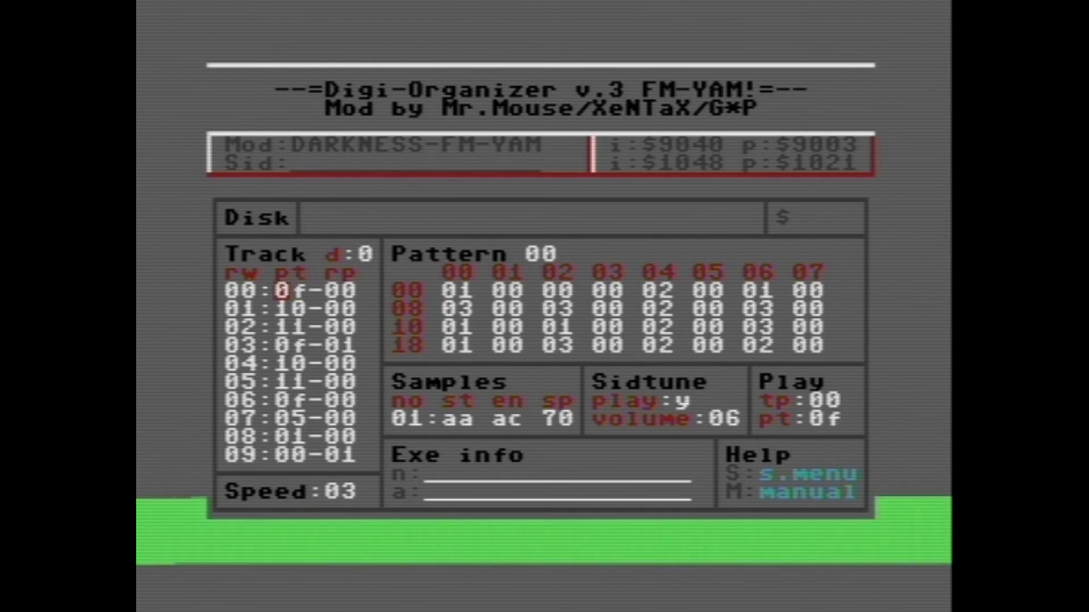
pyautogui.press('F3')
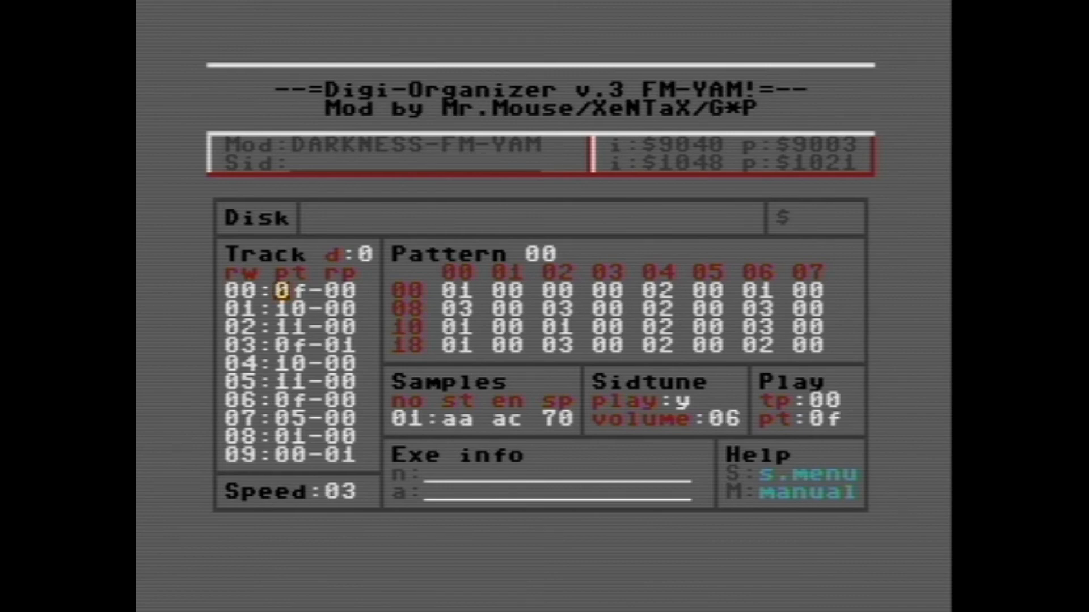
# Step: Open the Save Mod, Save Full and Save Data prompts one after another, leaving each without entering a file name
pyautogui.press('s')
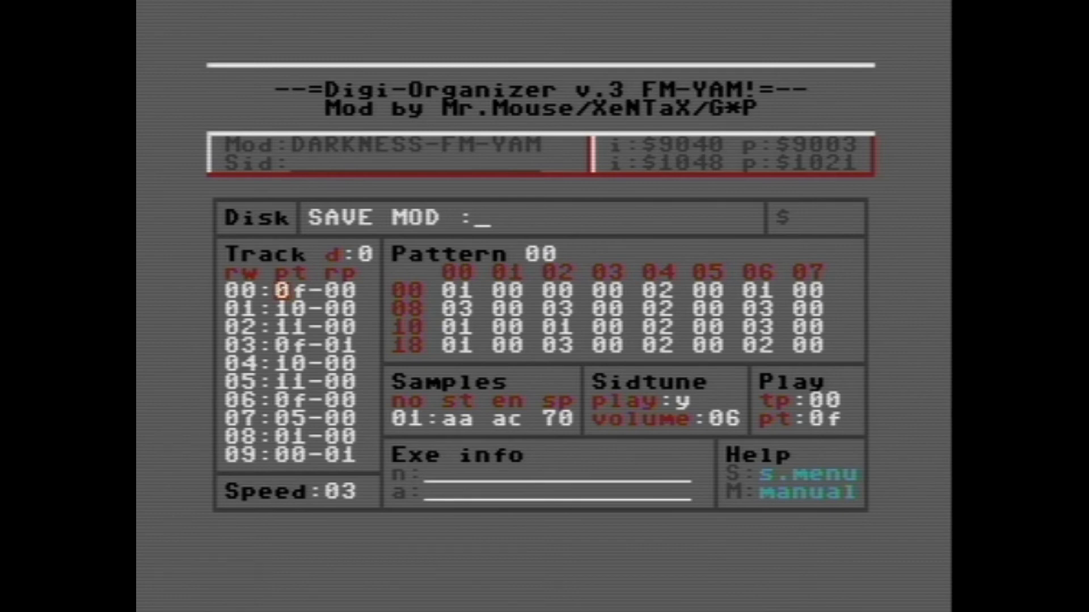
pyautogui.press('Return')
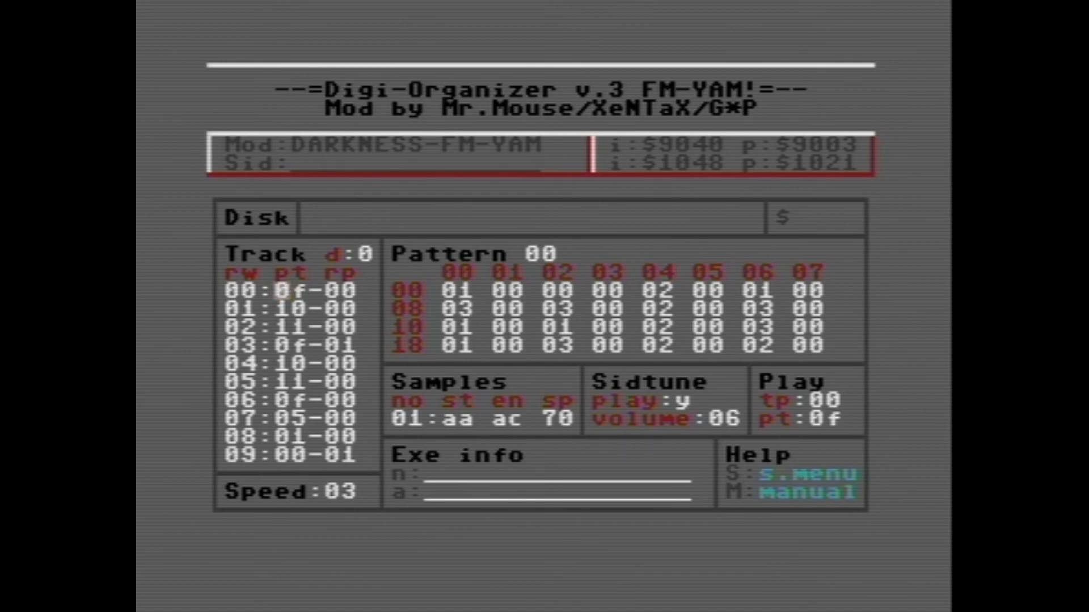
pyautogui.hotkey('ctrl', 's')
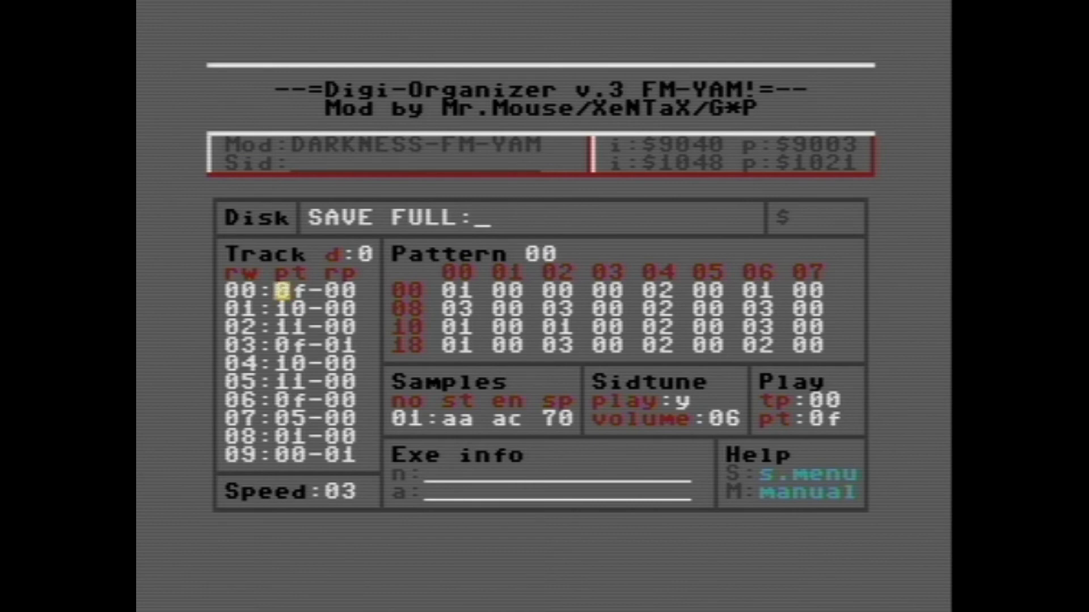
pyautogui.press('Return')
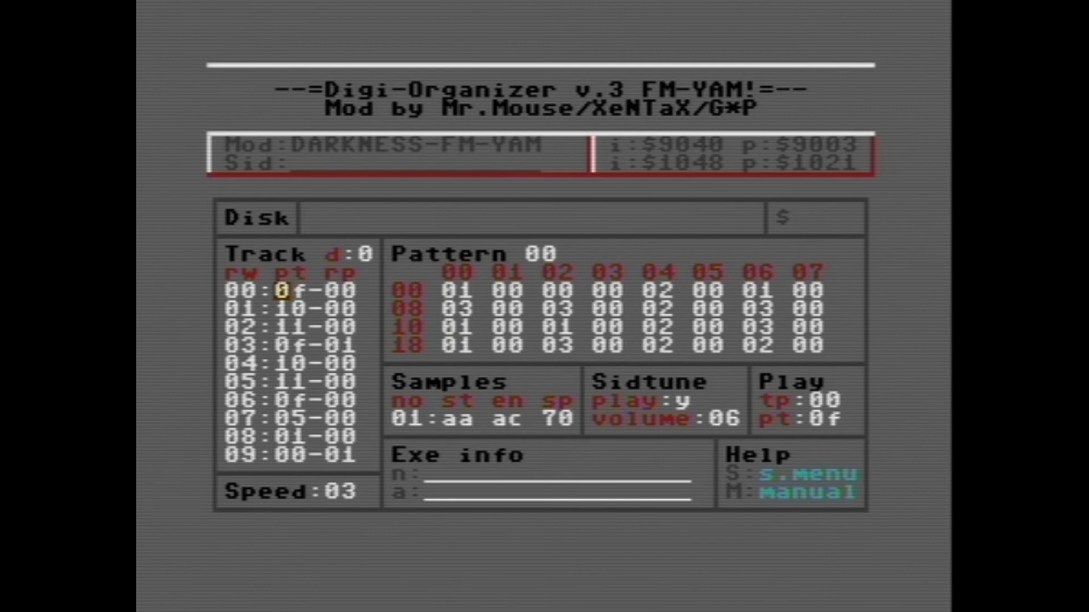
pyautogui.press('s')
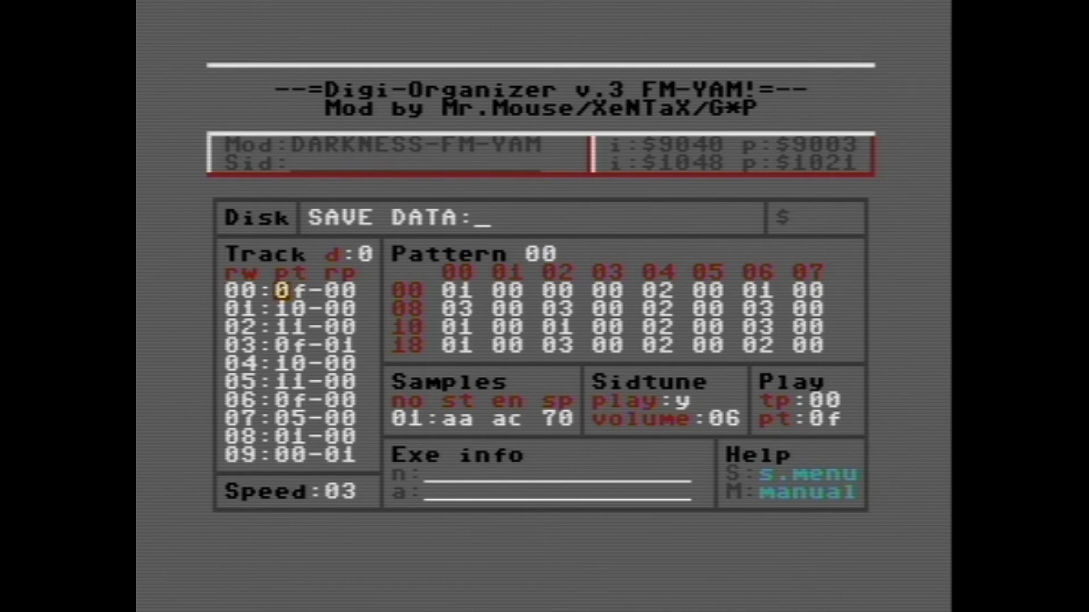
pyautogui.press('Return')
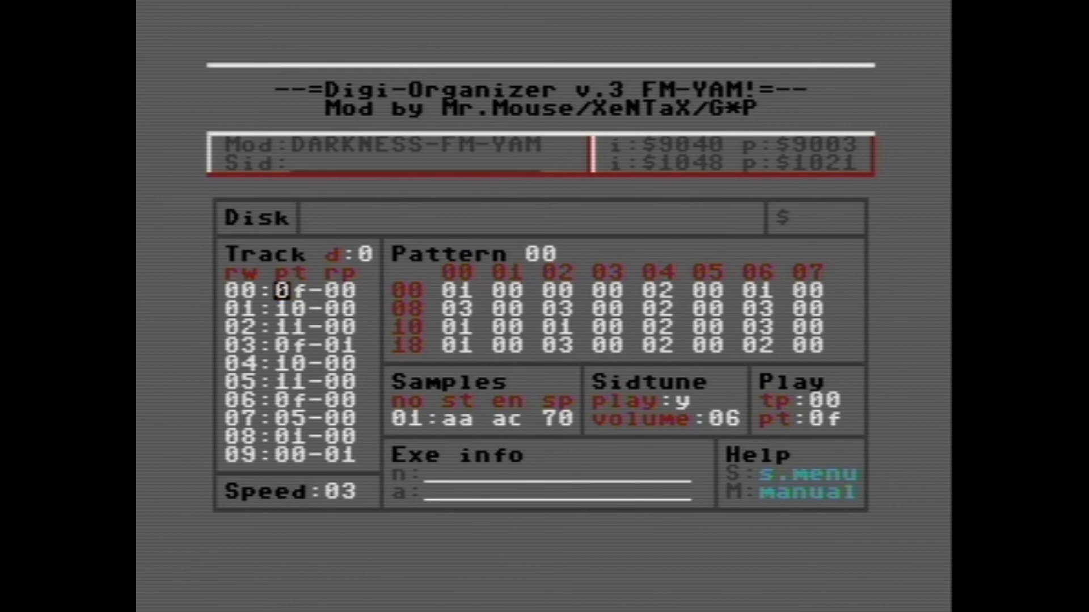
# Step: Fill in the Exe info with the name "darkness comes" and the author's handle
pyautogui.press('n')
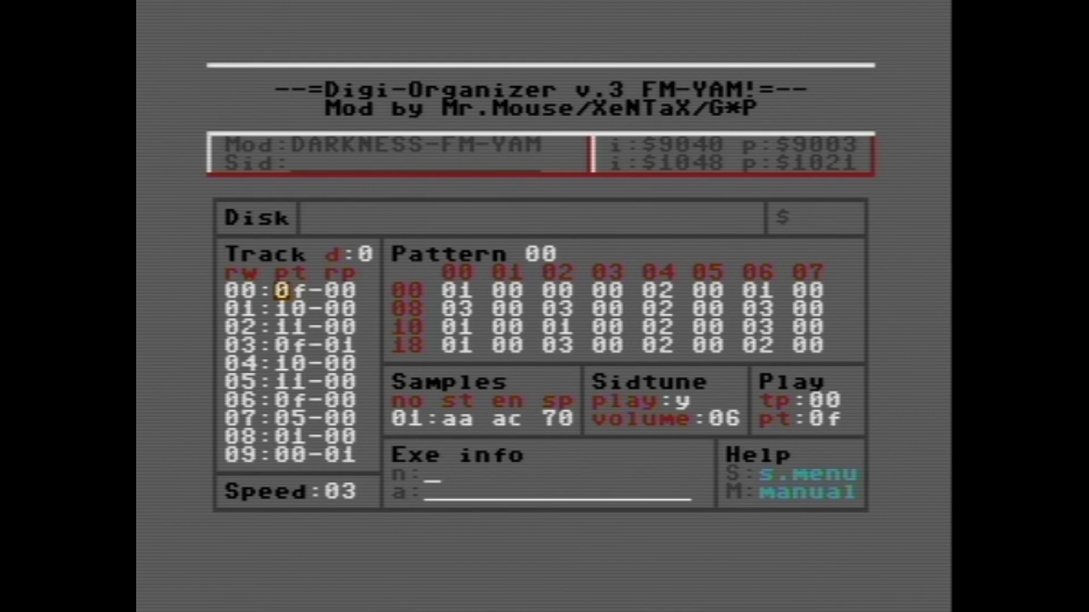
pyautogui.write('darkness comes')
pyautogui.press('Return')
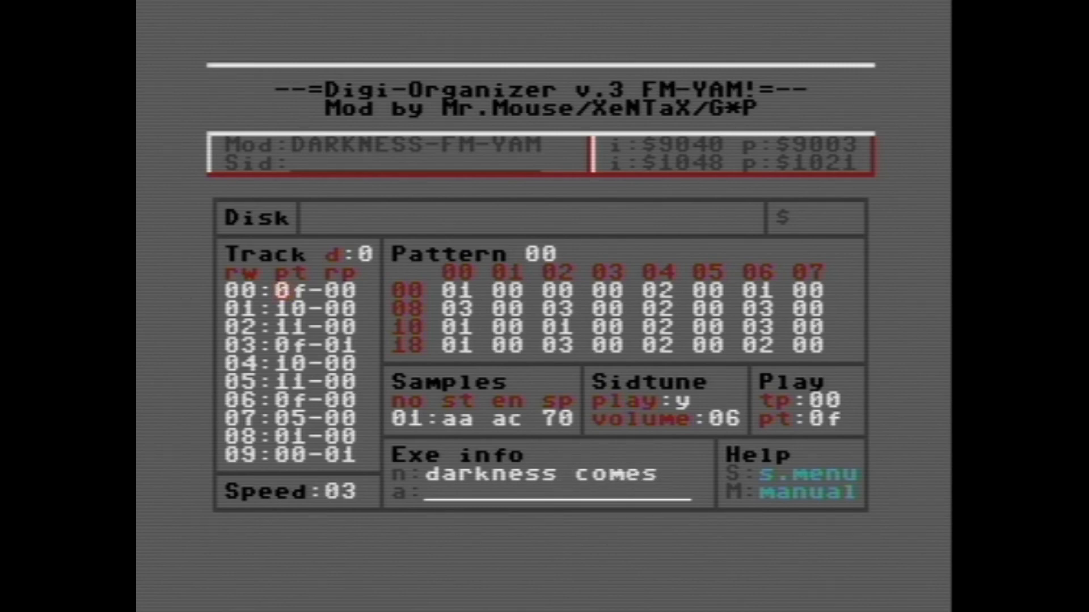
pyautogui.hotkey('shift', 'a')
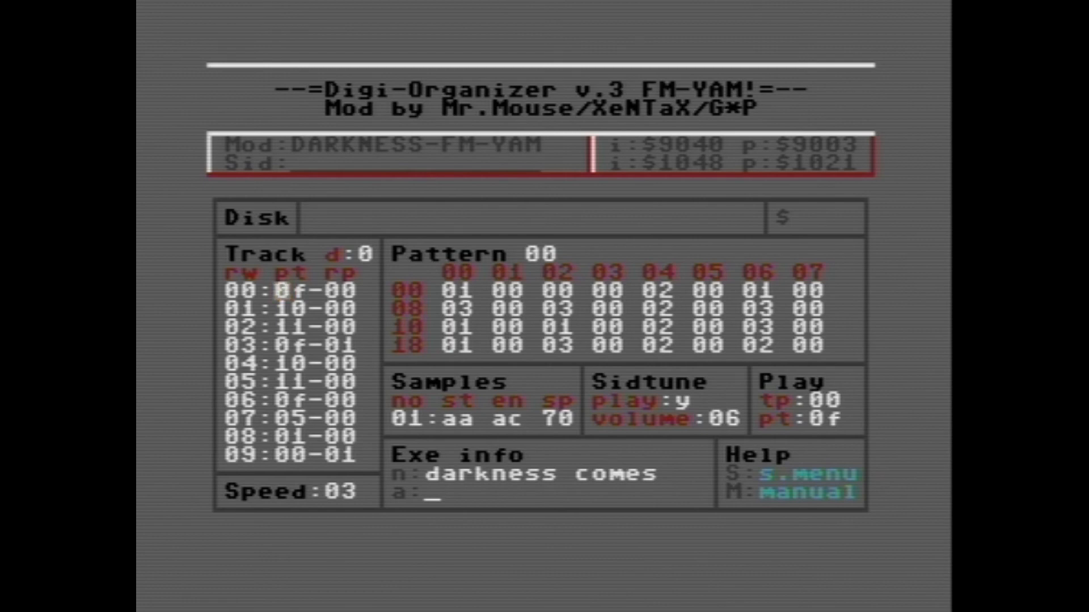
pyautogui.write('feekzoid')
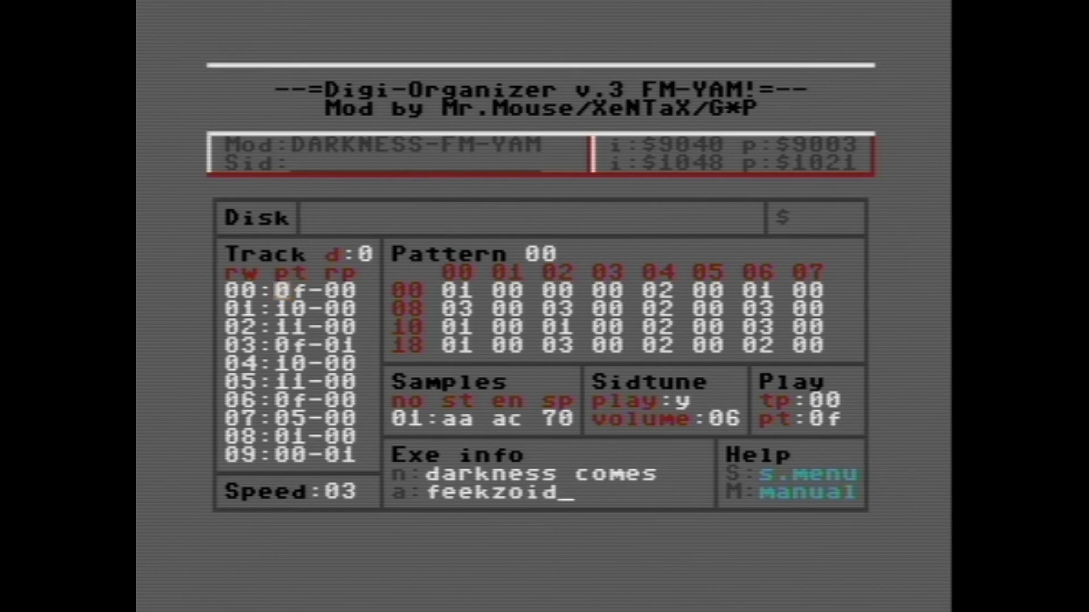
pyautogui.press('Return')
# Step: Save the tune as an executable named "darkness comes"
pyautogui.hotkey('shift', 'e')
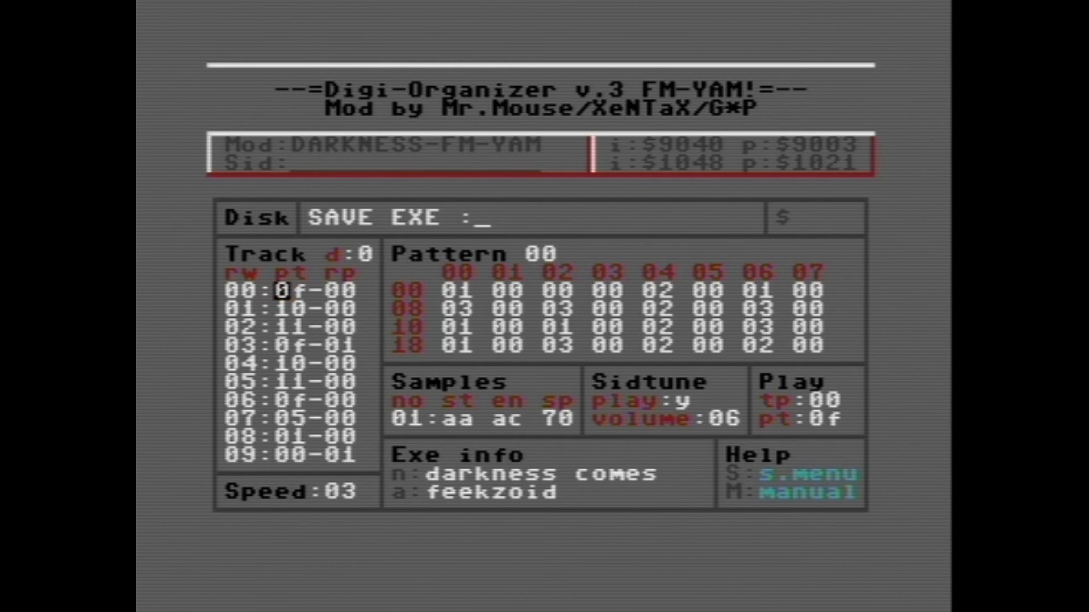
pyautogui.write('darkness')
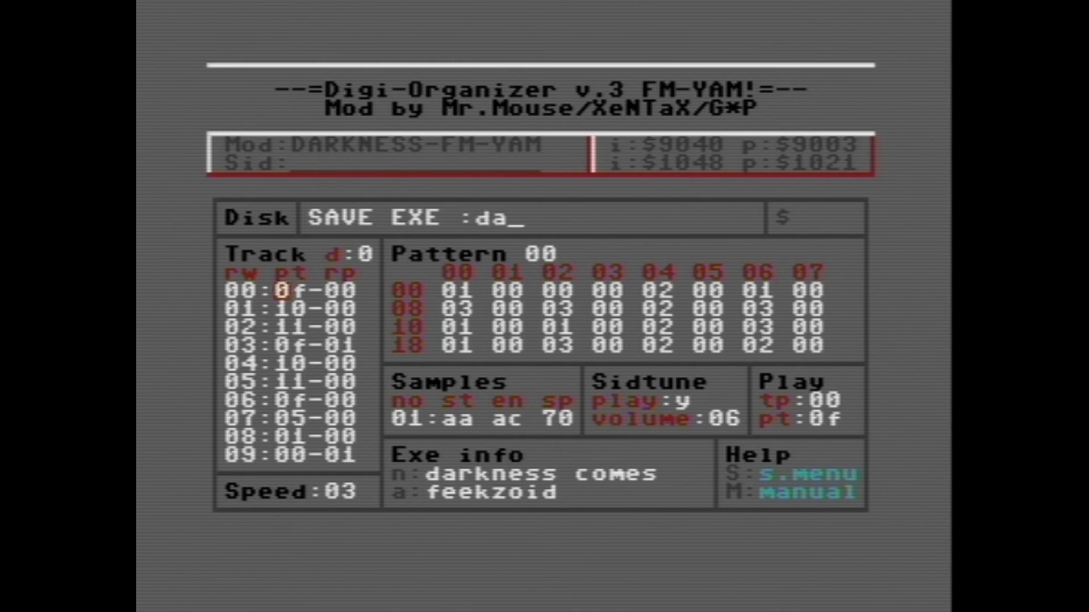
pyautogui.write(' comes')
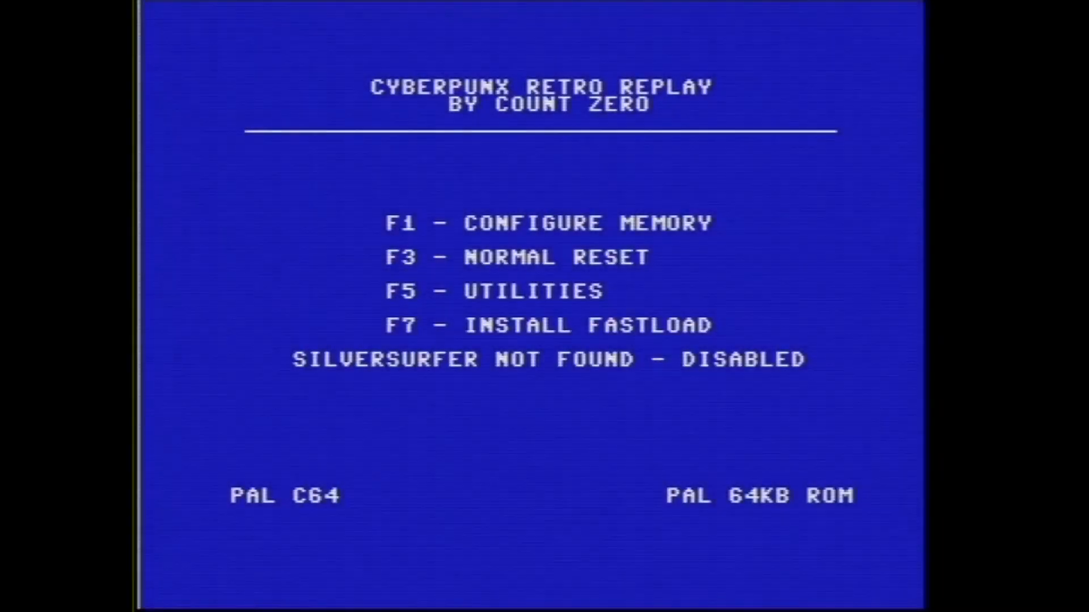
# Step: Return to the Commodore 64 BASIC prompt and list the disk directories to find the saved executable
pyautogui.press('F3')
pyautogui.write('$:*')
pyautogui.press('Return')
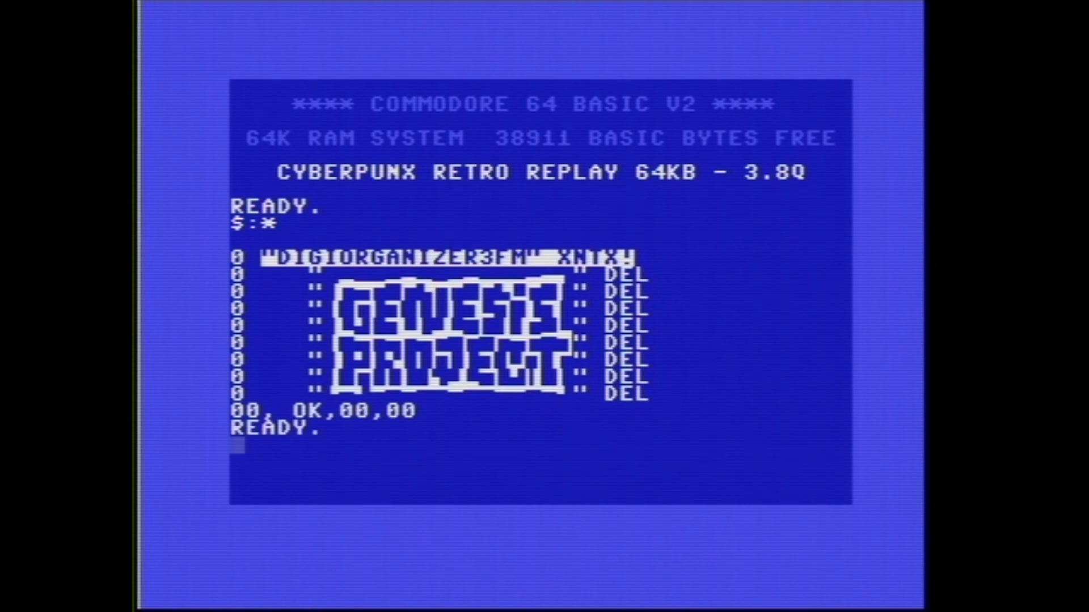
pyautogui.write('$:*')
pyautogui.press('Return')
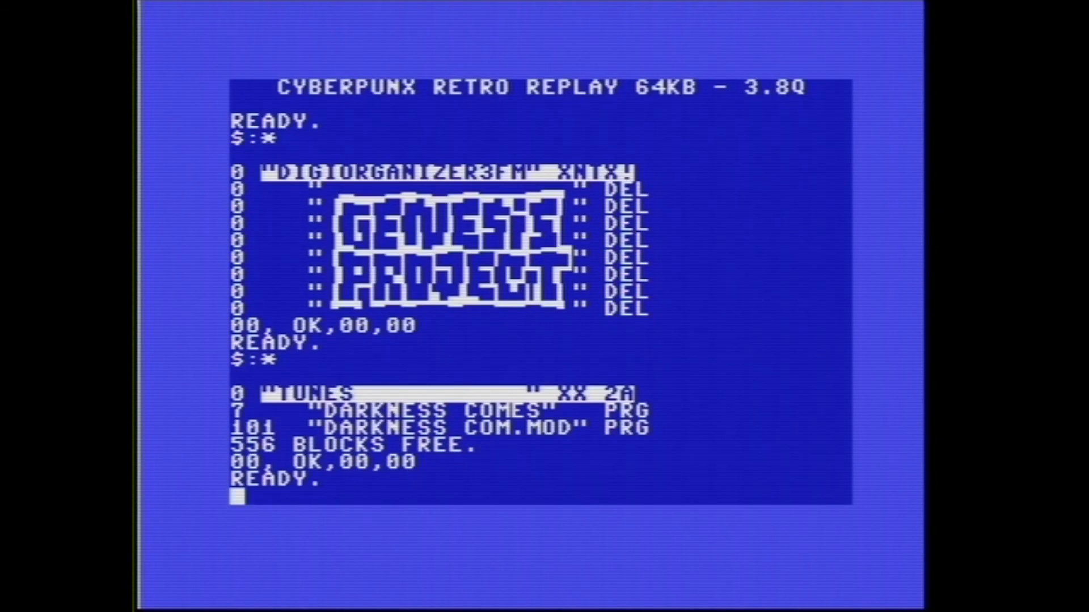
# Step: Load the saved DARKNESS COMES program from the directory listing to try it, and return to the BASIC prompt
pyautogui.press('Up')
pyautogui.press('Up')
pyautogui.press('Up')
pyautogui.press('Up')
pyautogui.press('Up')
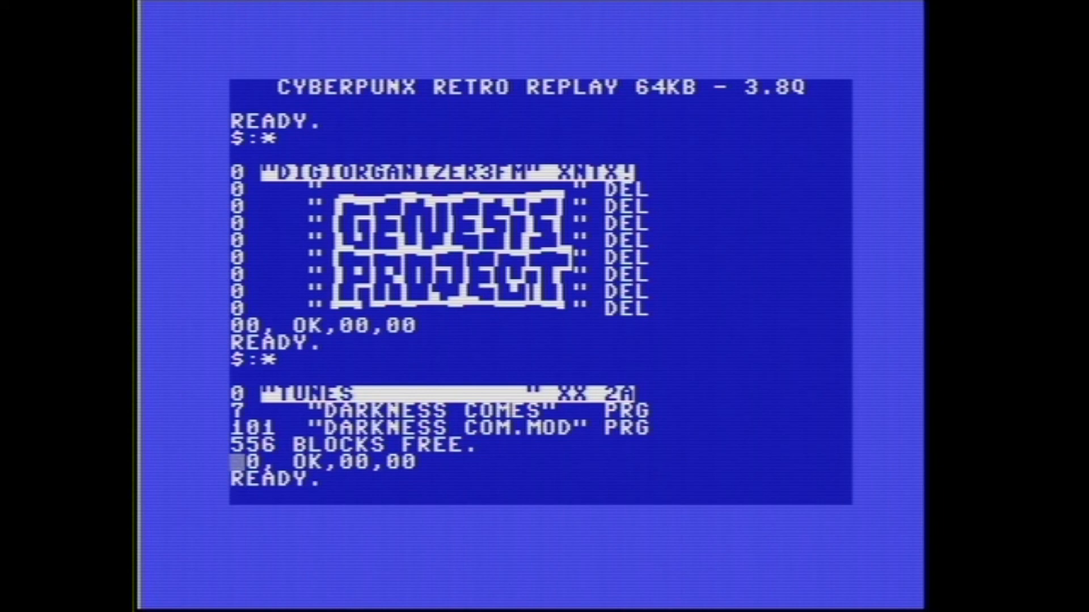
pyautogui.write('/')
pyautogui.press('Return')
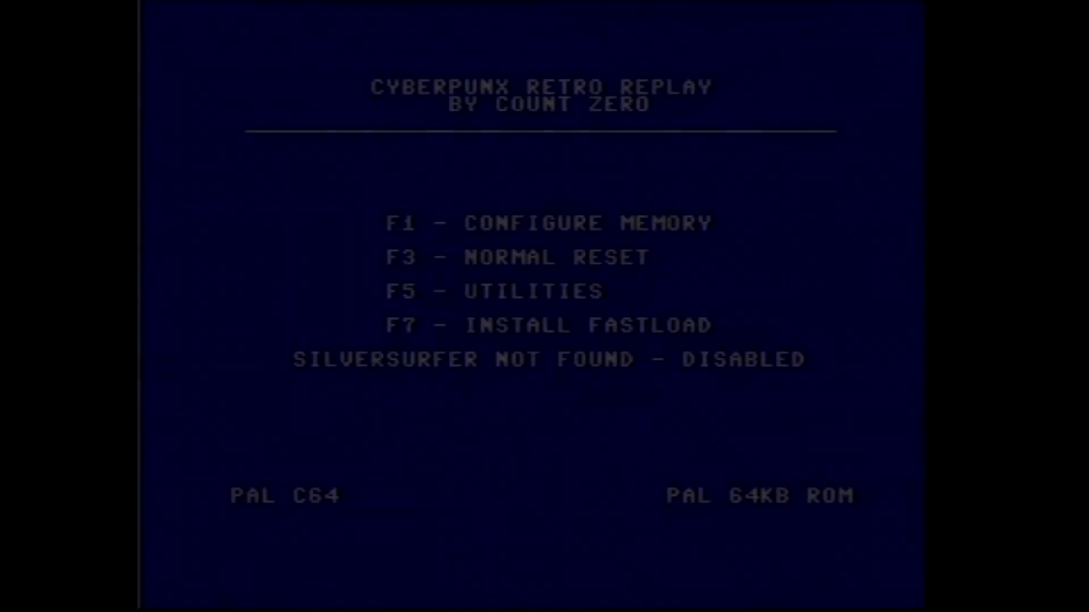
pyautogui.press('F3')
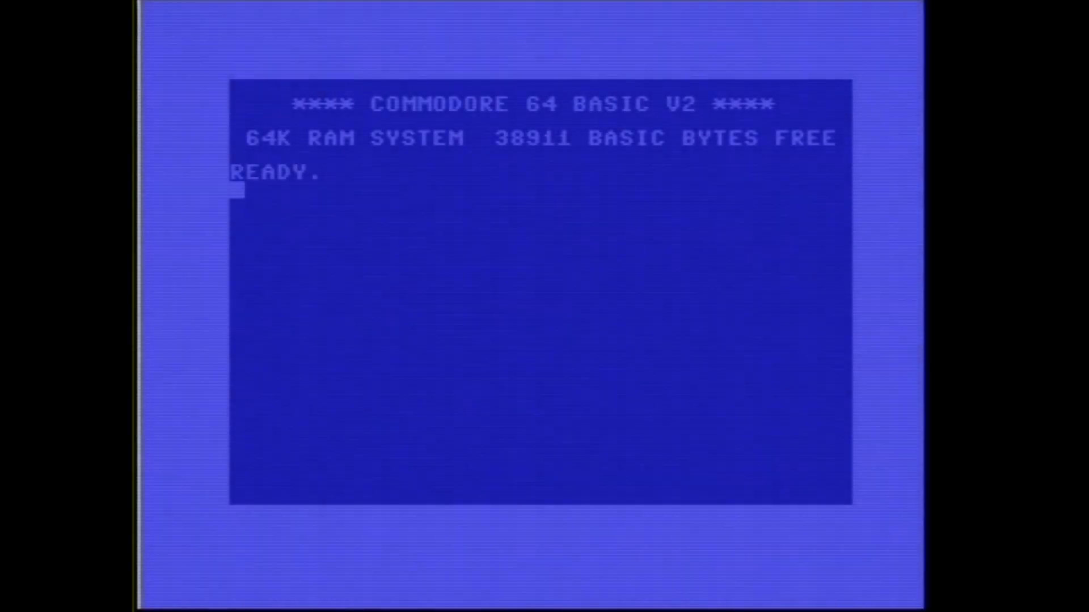